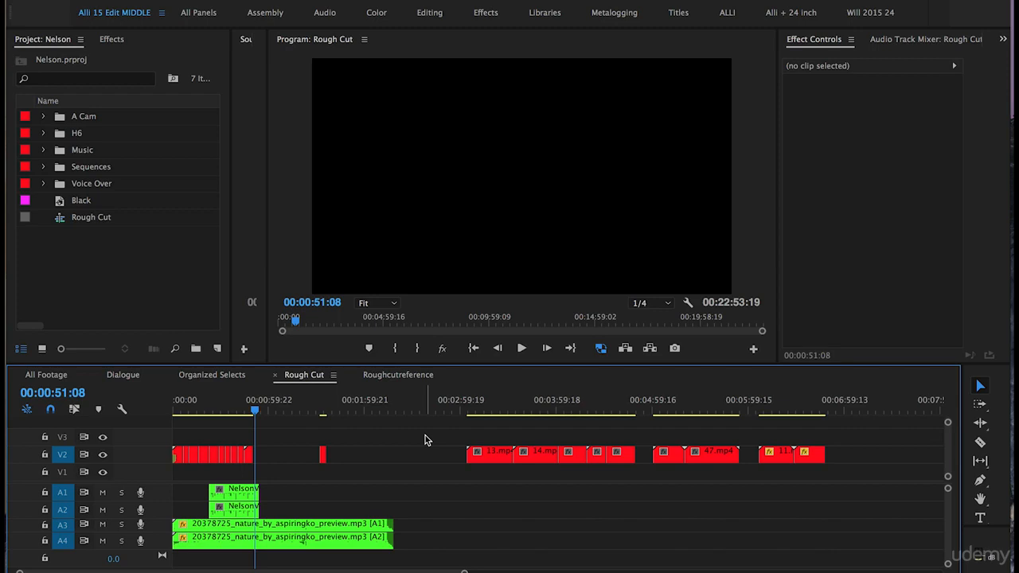
- Cut 13.mp4 near its start and move the cut-off first part to the end of the opening clips on V2
left_click_drag(474, 409, 592, 408)
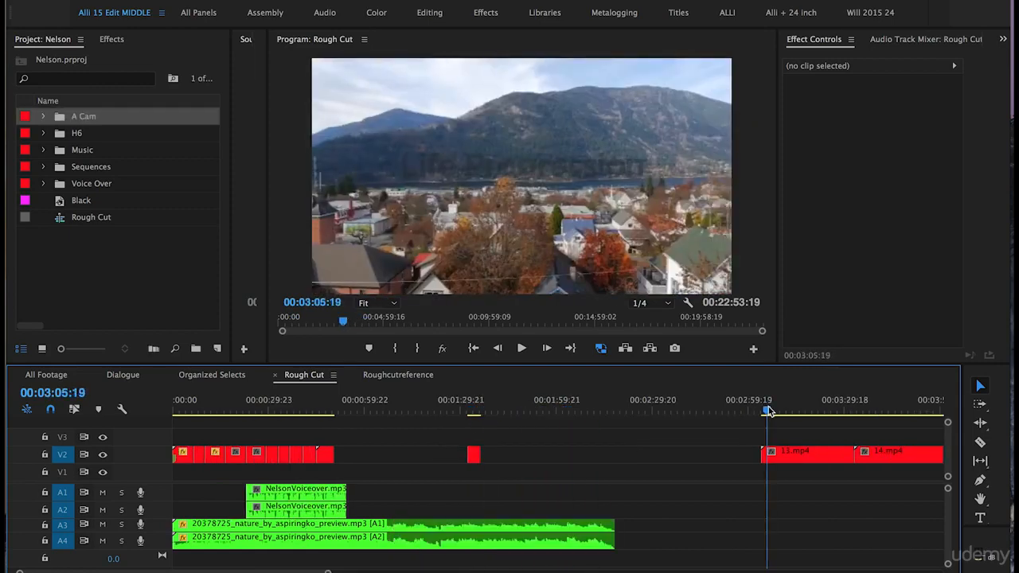
left_click_drag(768, 410, 792, 421)
key("c")
left_click(790, 458)
key("v")
left_click_drag(773, 453, 344, 454)
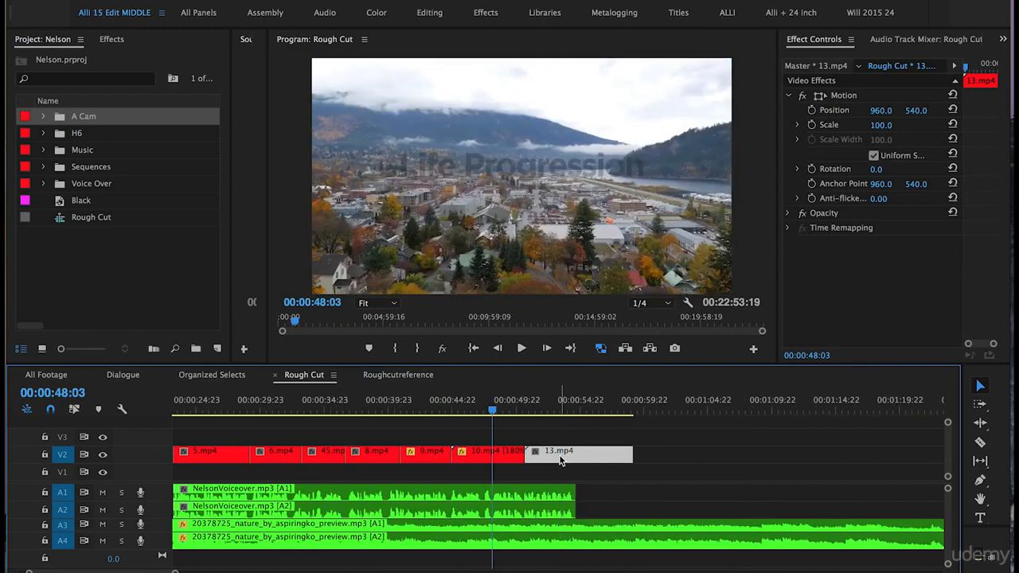
- Start 13.mp4 at 00:00:48:03, overlapping the end of 10.mp4, and trim its end to 00:00:52:10
left_click_drag(561, 460, 535, 462)
left_click(483, 402)
key("space")
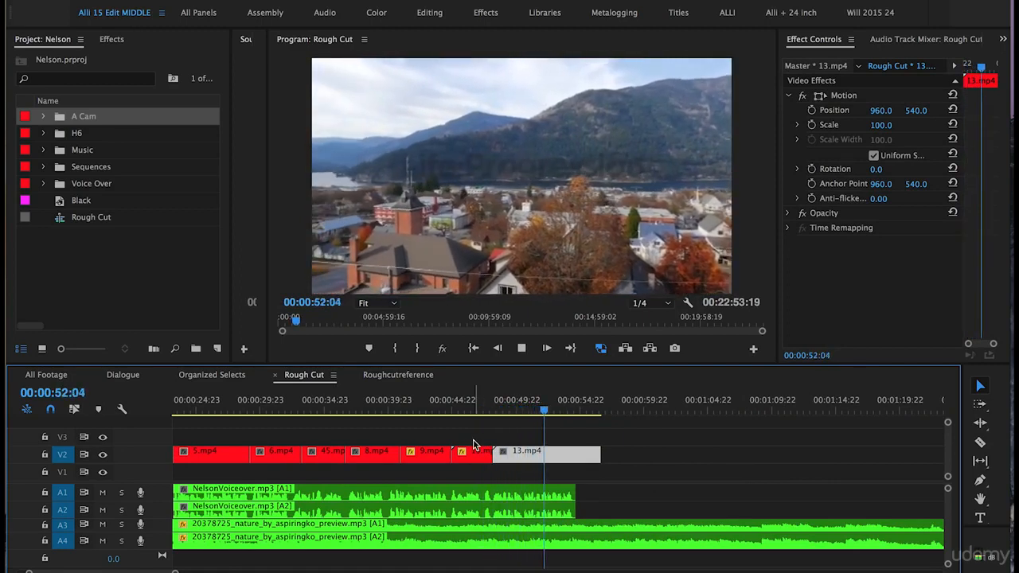
key("space")
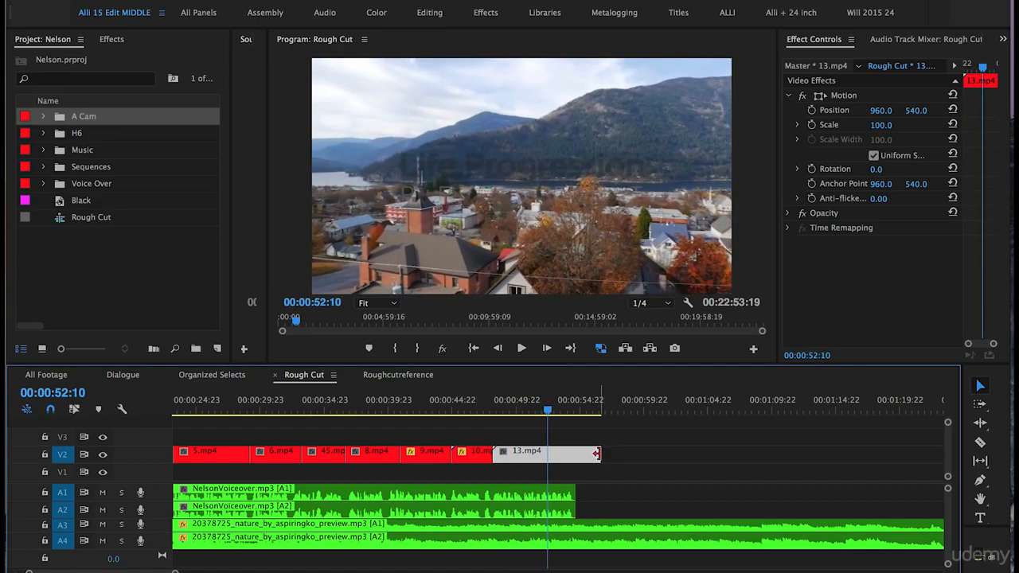
left_click_drag(596, 453, 548, 453)
left_click(485, 408)
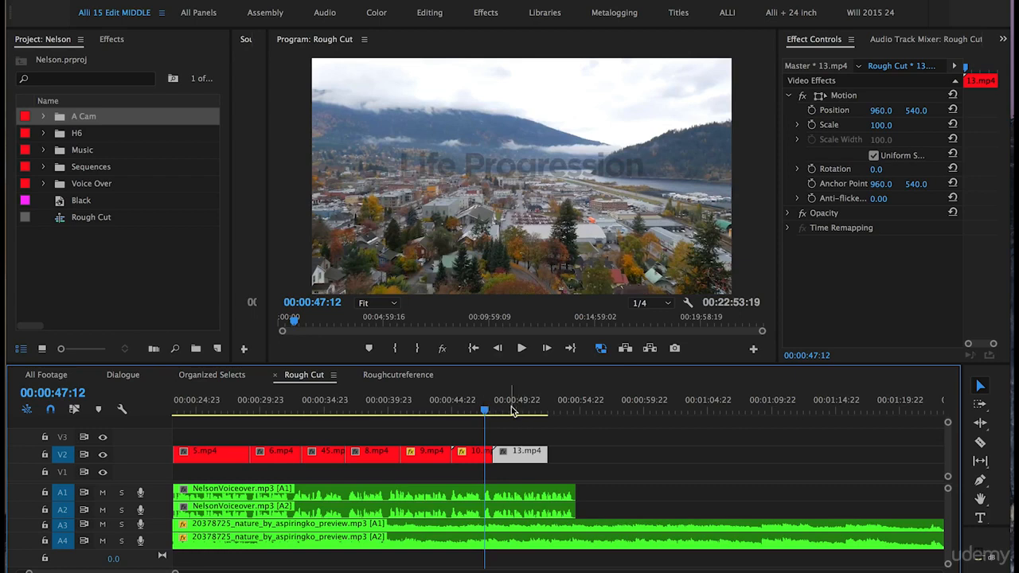
left_click(511, 411)
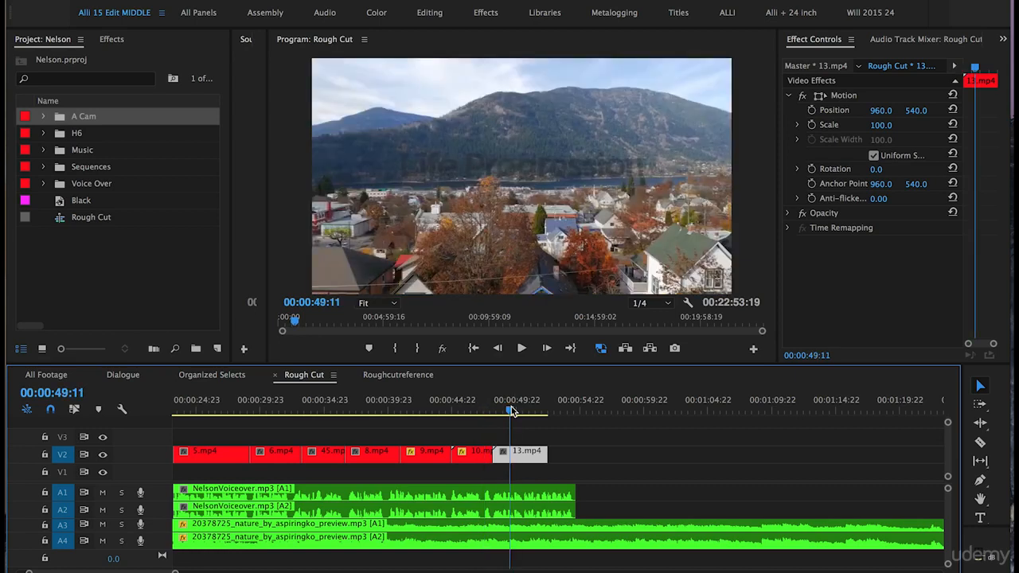
- Reverse the speed of 13.mp4 at 100% and play back the reversed clip
right_click(527, 459)
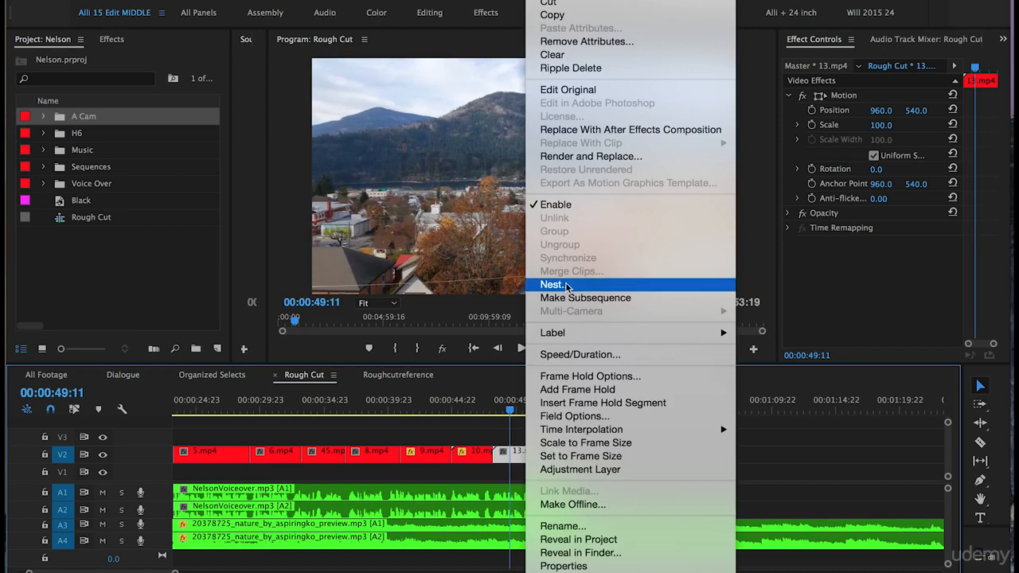
left_click(629, 356)
left_click(437, 299)
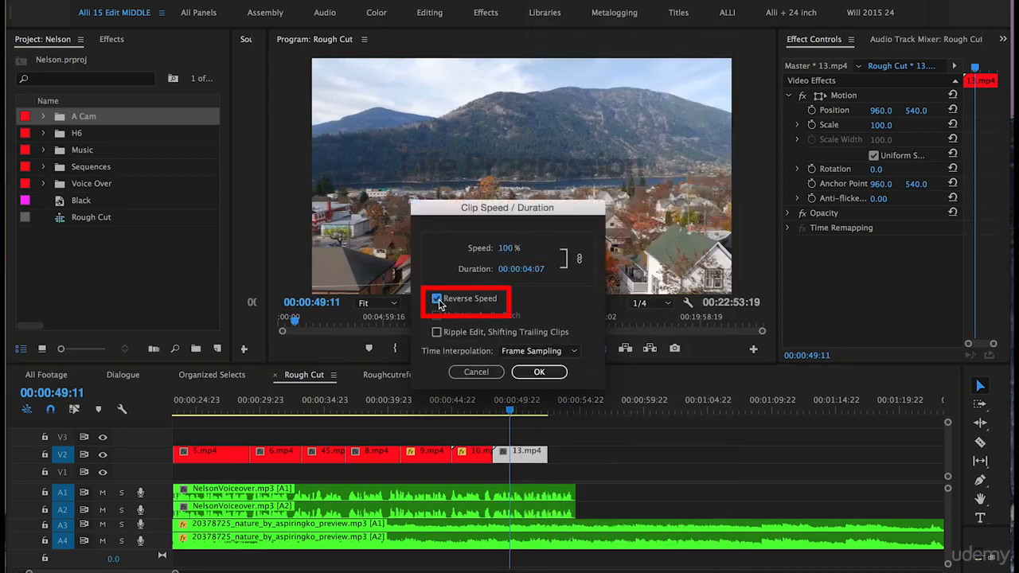
left_click(540, 373)
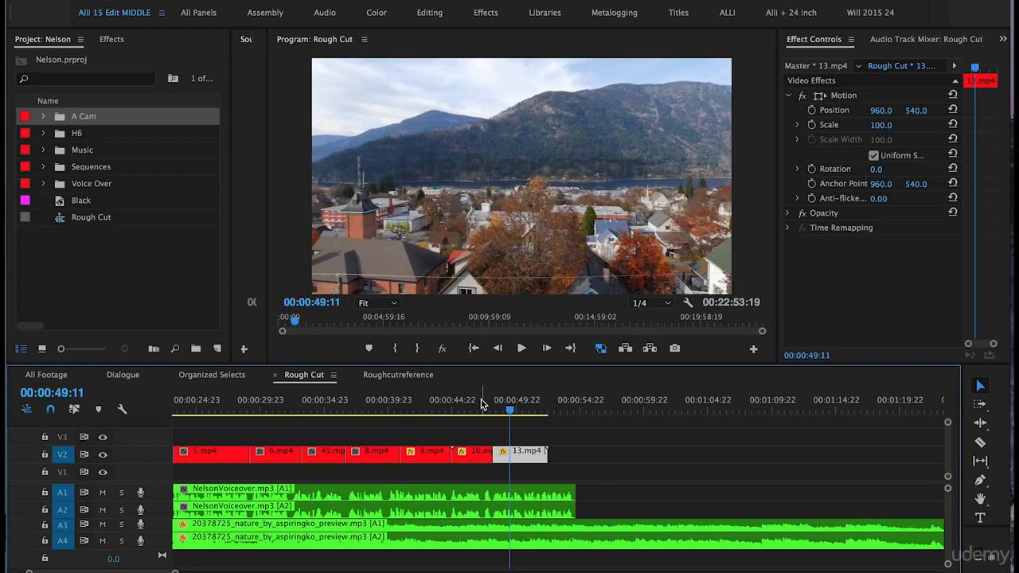
left_click(481, 405)
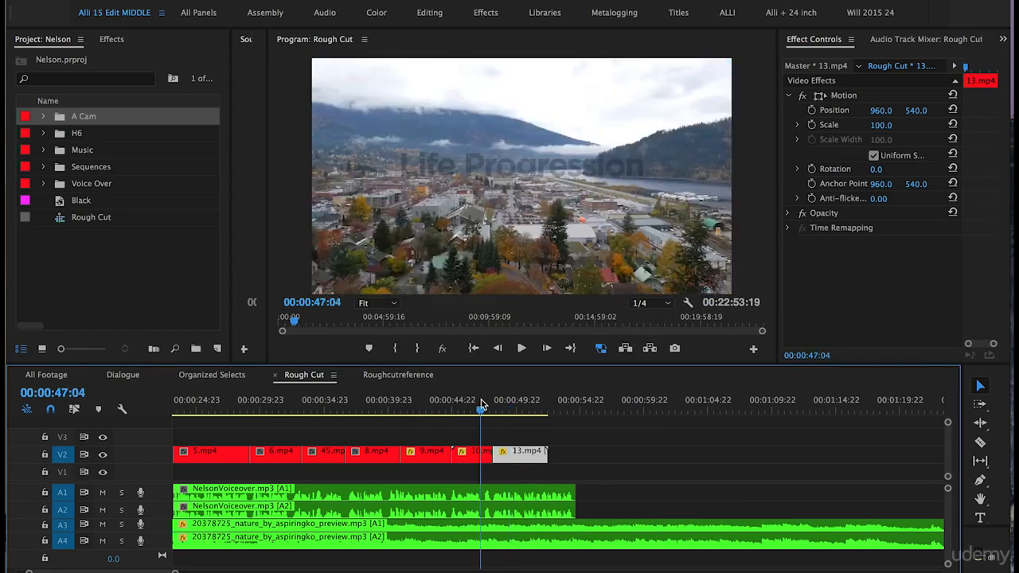
key("space")
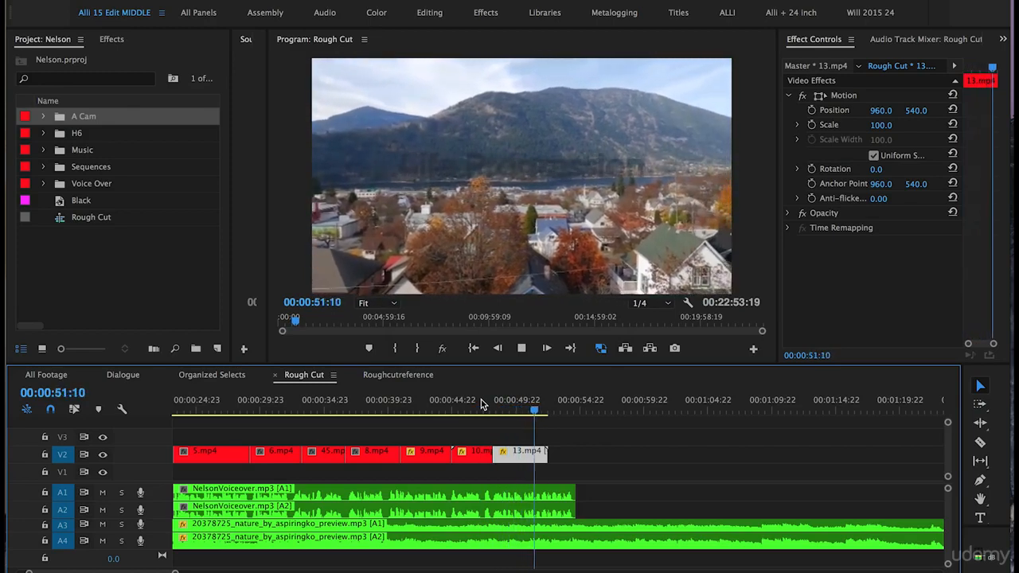
key("space")
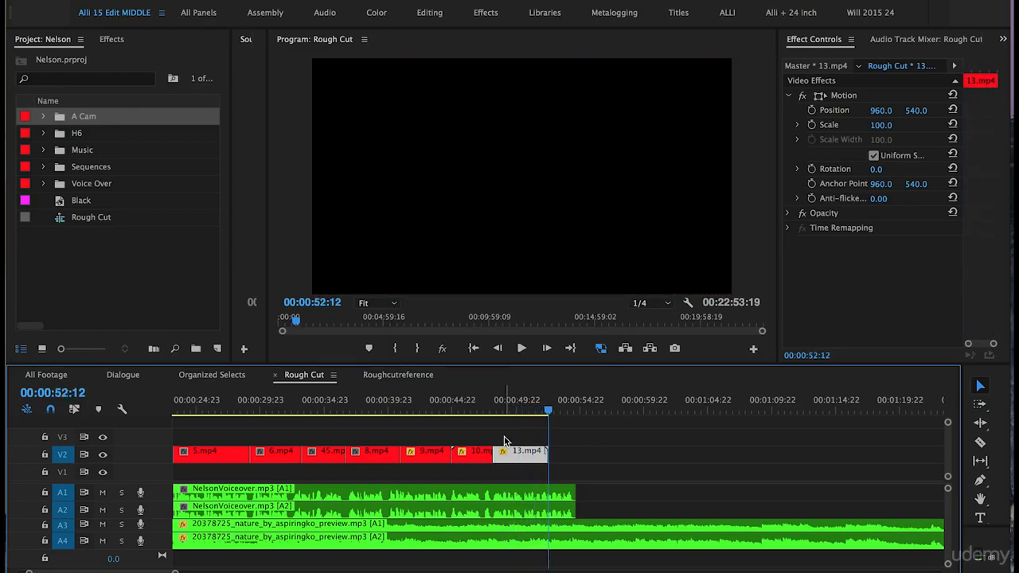
- Move the autumn garden clip 46.mp4 from about 00:05:12:02 back to just beyond the opening clips on V2
key("minus")
key("minus")
key("minus")
left_click(670, 411)
key("minus")
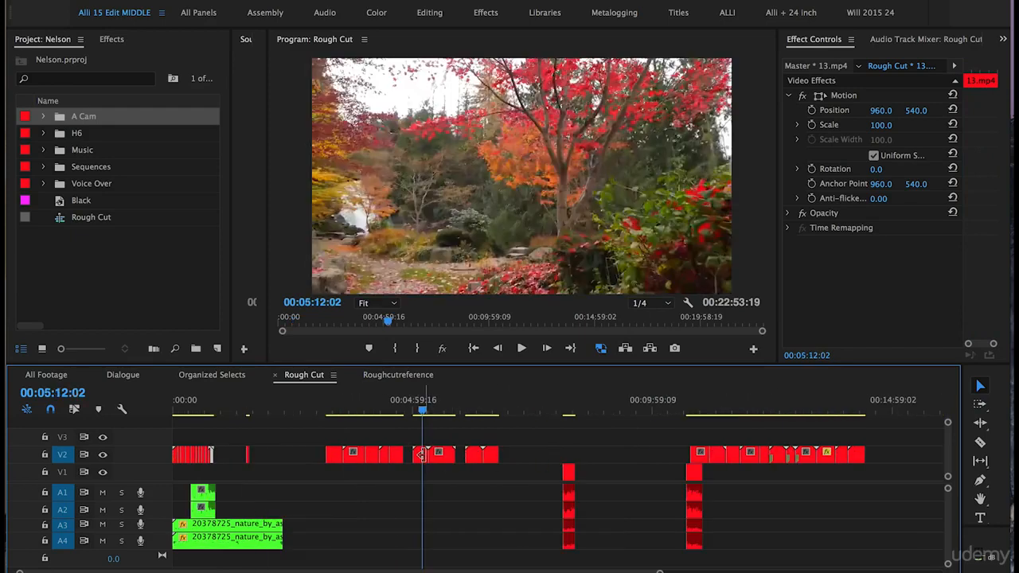
left_click_drag(422, 455, 231, 459)
- Play back the end of the opening clips and position 46.mp4 directly after 13.mp4 on V2
left_click(213, 410)
key("equal")
key("equal")
key("equal")
left_click(494, 409)
key("space")
key("equal")
key("equal")
key("minus")
left_click_drag(549, 451, 594, 460)
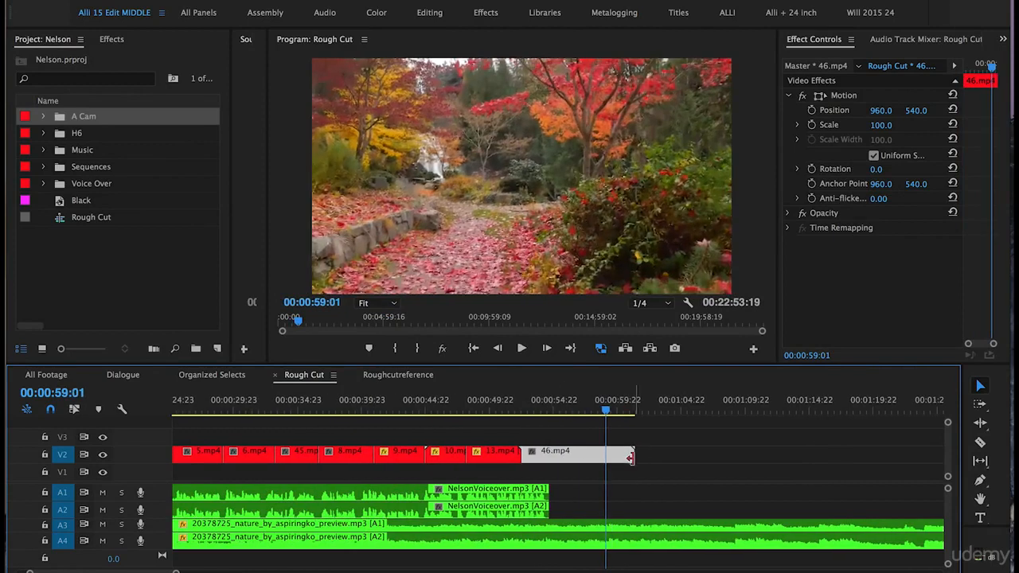
- Trim the end of 46.mp4 to 00:00:59:01, slip its footage within the clip and play back the result
left_click_drag(630, 457, 605, 457)
left_click(983, 464)
left_click_drag(552, 451, 574, 451)
key("v")
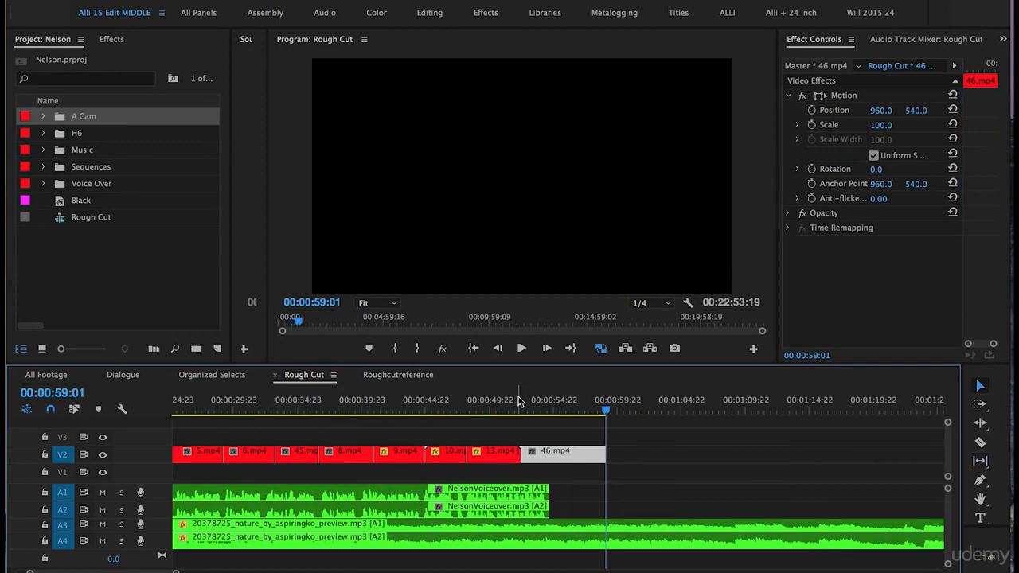
key("minus")
key("minus")
key("equal")
key("shift+k")
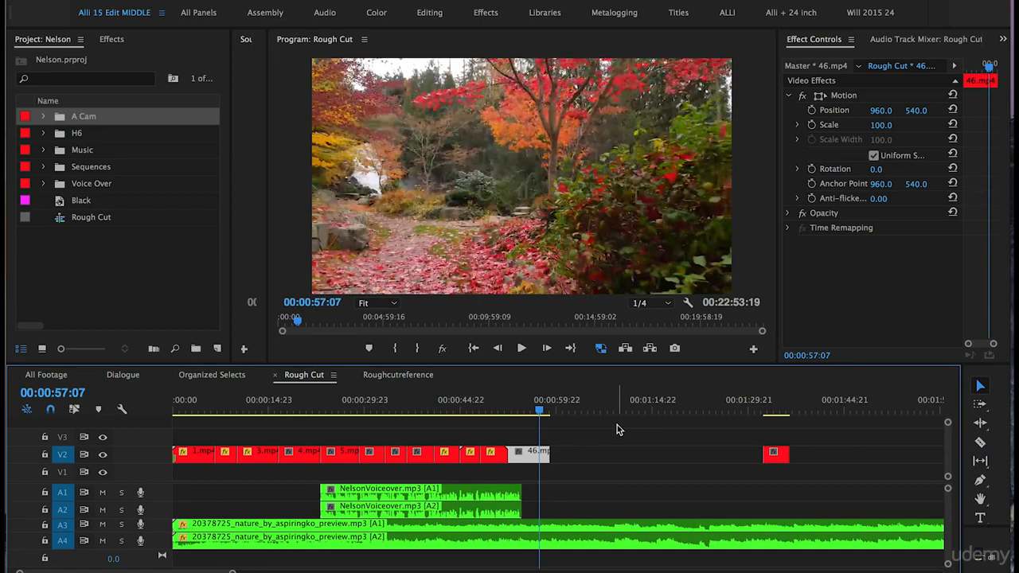
- Add an audio track and shift the voiceover to A2 and A3 and the music to A5 and A6
left_click_drag(554, 504, 588, 569)
scroll(143, 536, "down", 1)
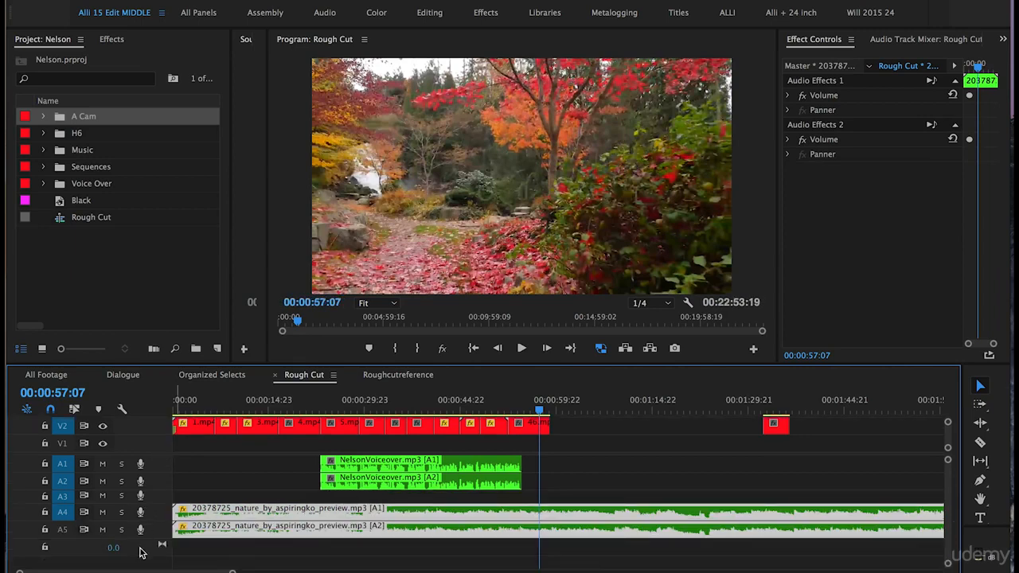
right_click(141, 552)
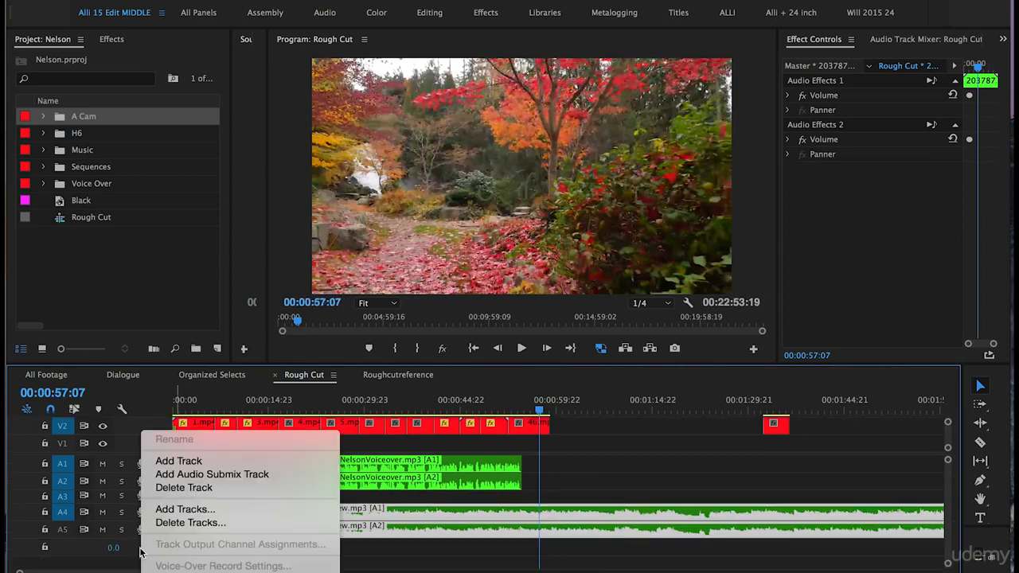
left_click(166, 463)
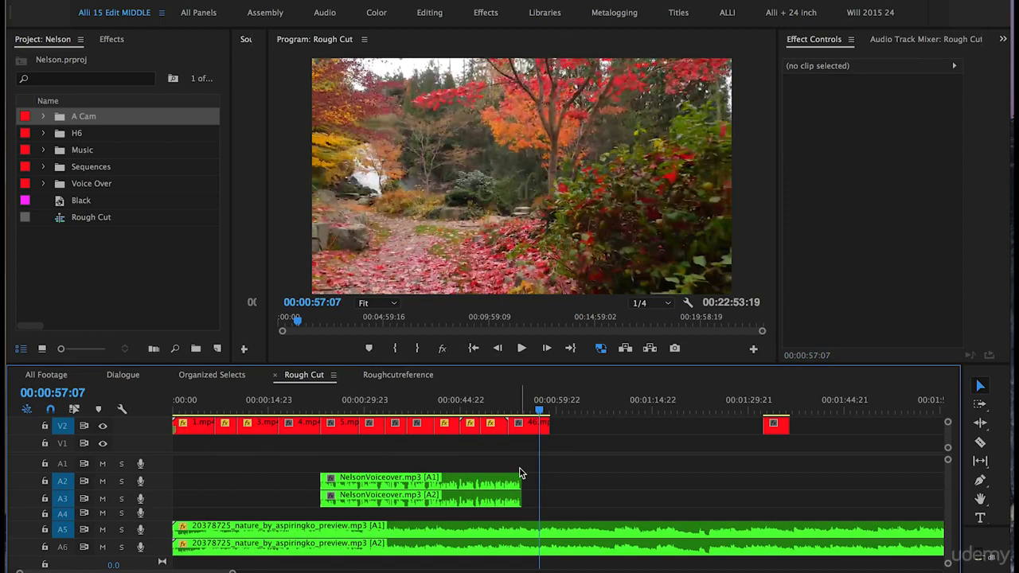
- Try shifting the clips after the opening section, music included, later in the timeline with the Track Select Forward tool
key("minus")
key("a")
left_click(311, 426)
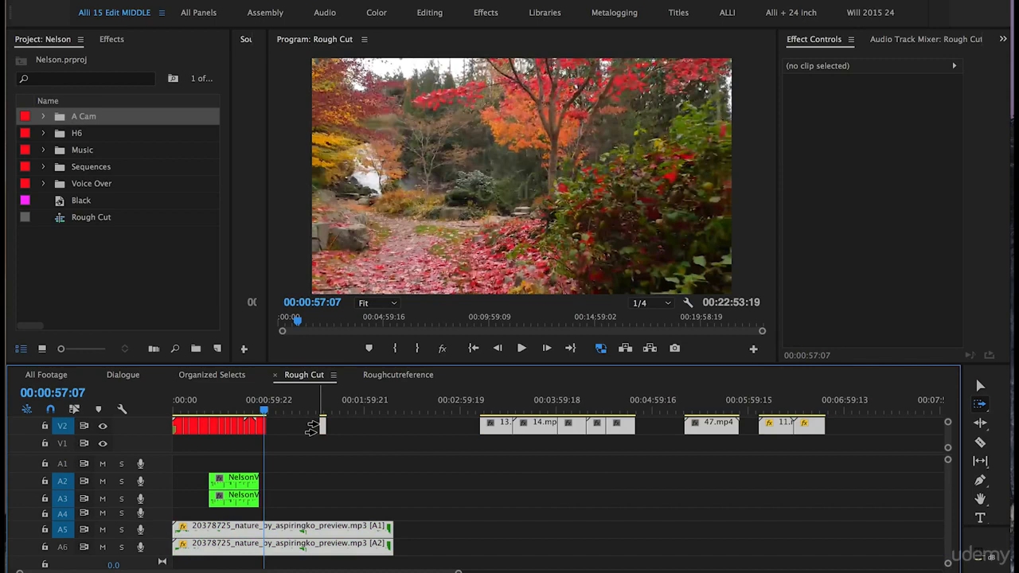
left_click_drag(311, 426, 442, 432)
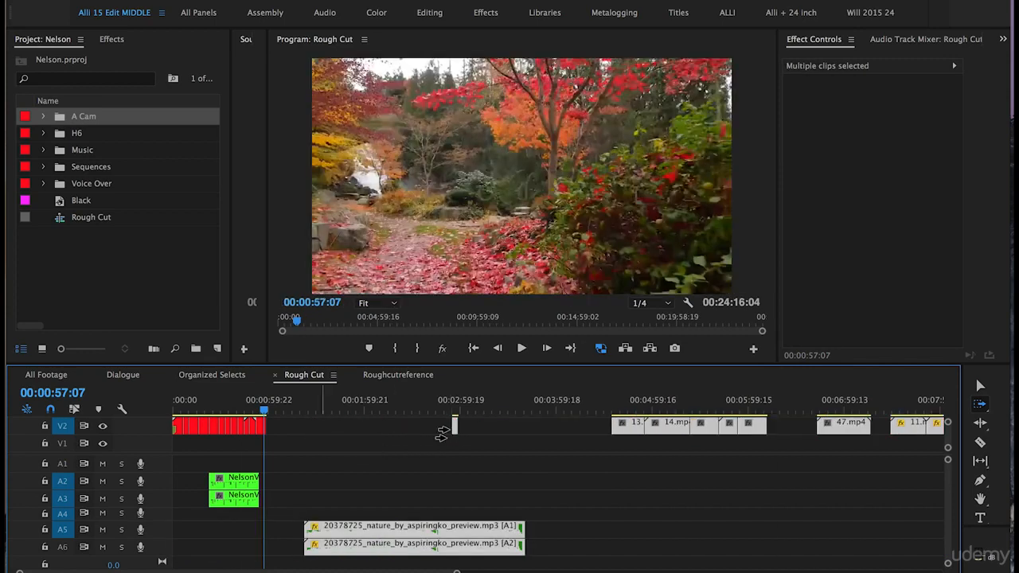
key("ctrl+z")
key("v")
- Lock the music tracks A5 and A6
key("minus")
key("minus")
key("minus")
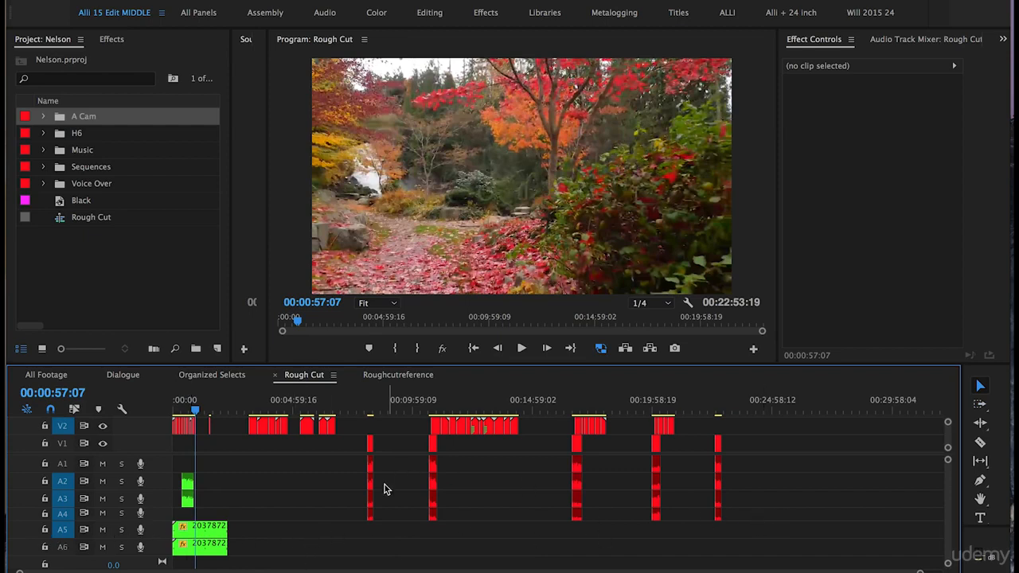
left_click(44, 529)
left_click(44, 547)
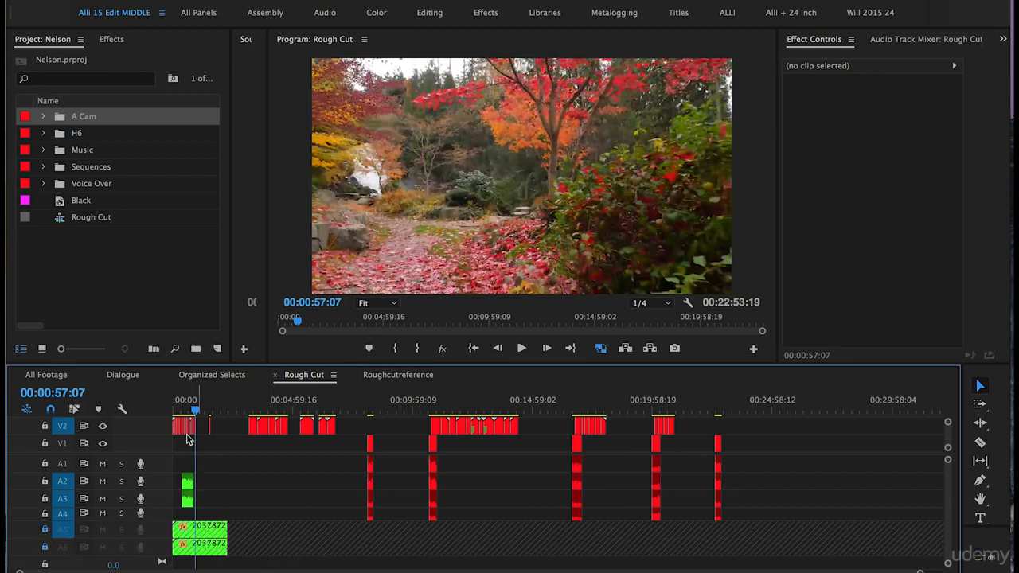
- Try shifting the clips on the unlocked tracks later with Track Select Forward, and undo the move
key("a")
mouse_move(171, 424)
left_mouse_down()
mouse_move(270, 434)
mouse_move(185, 430)
left_mouse_up()
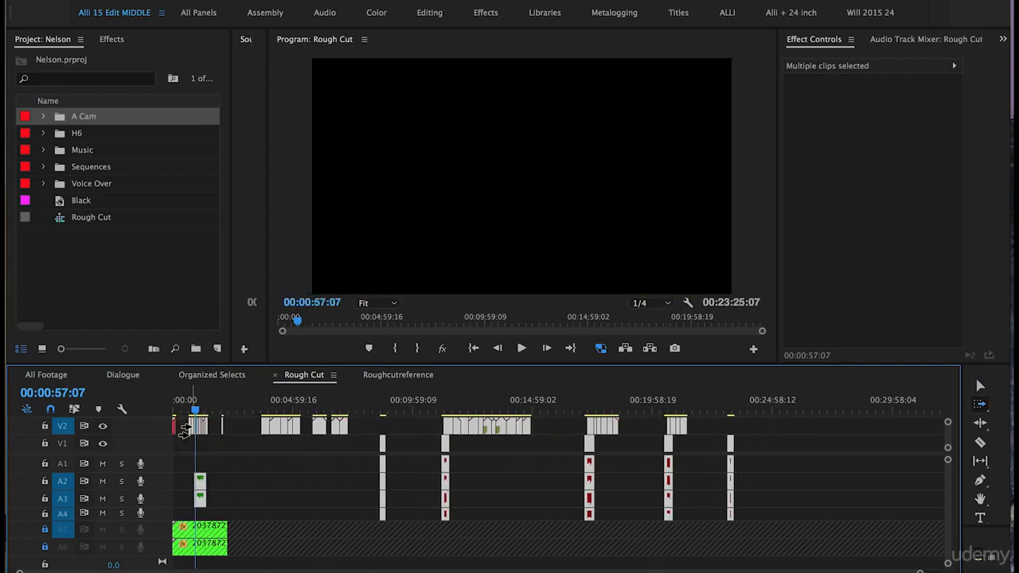
key("super+z")
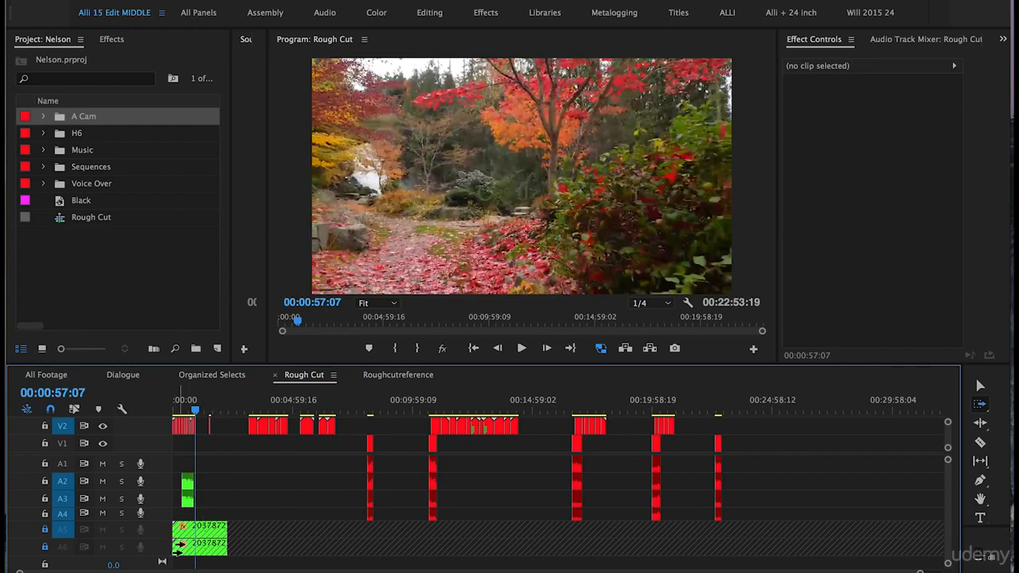
key("v")
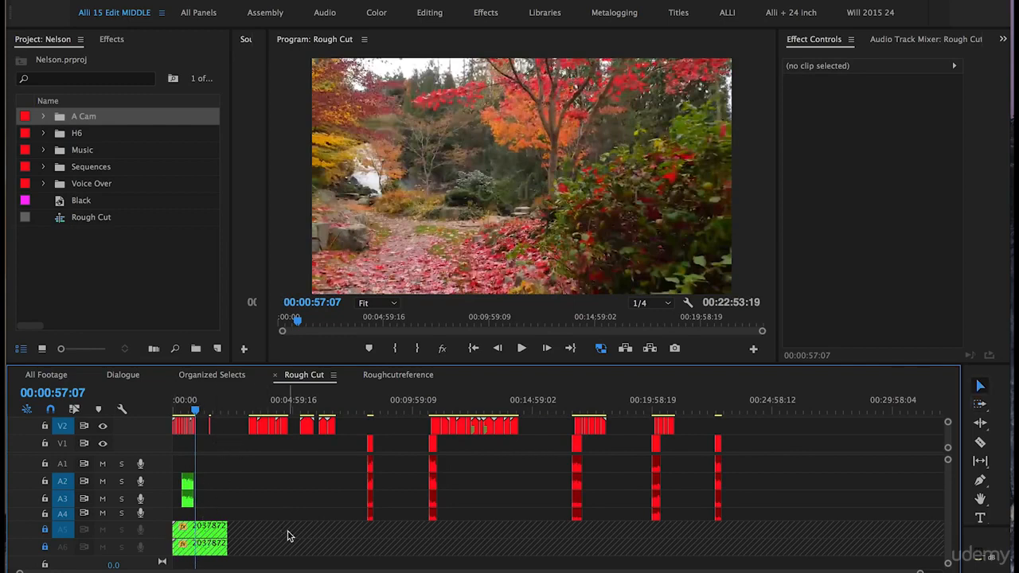
- Move 12.mp4 and its Audio1L and Audio1R tracks from about 00:08:08:12 to just after the voiceover, on V1 and A1–A4
key("equal")
key("equal")
key("equal")
key("equal")
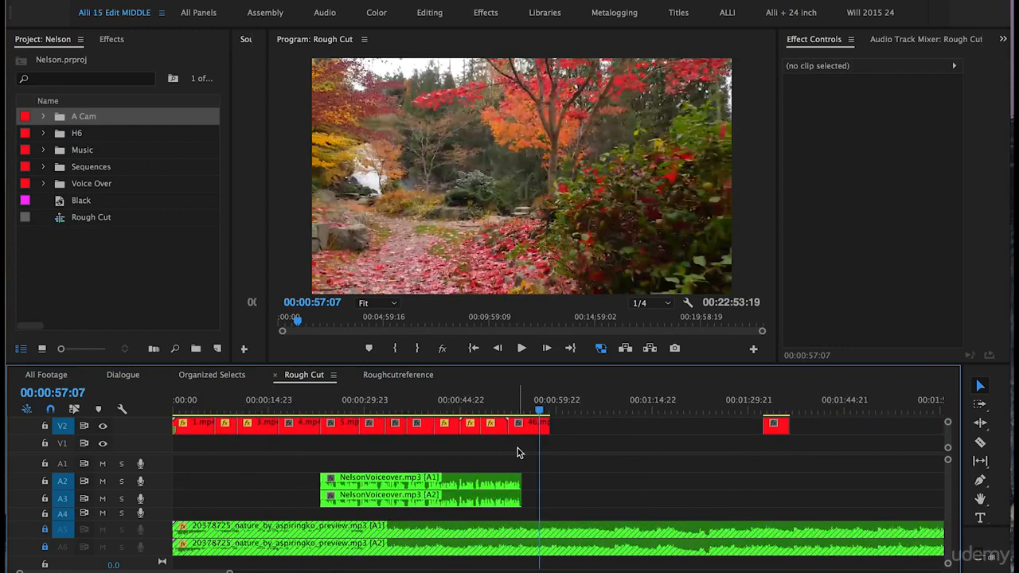
key("minus")
key("minus")
key("minus")
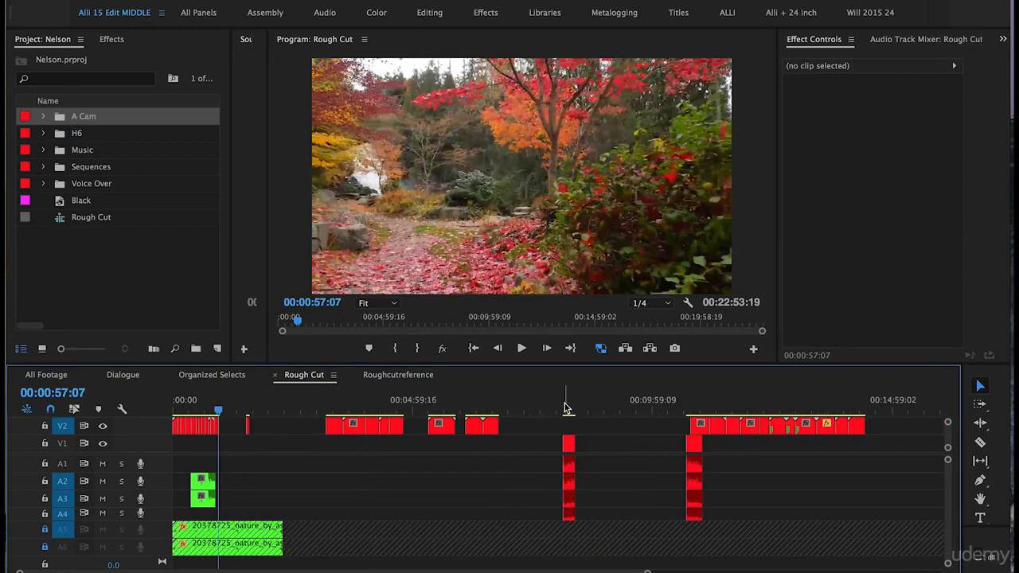
left_click(565, 408)
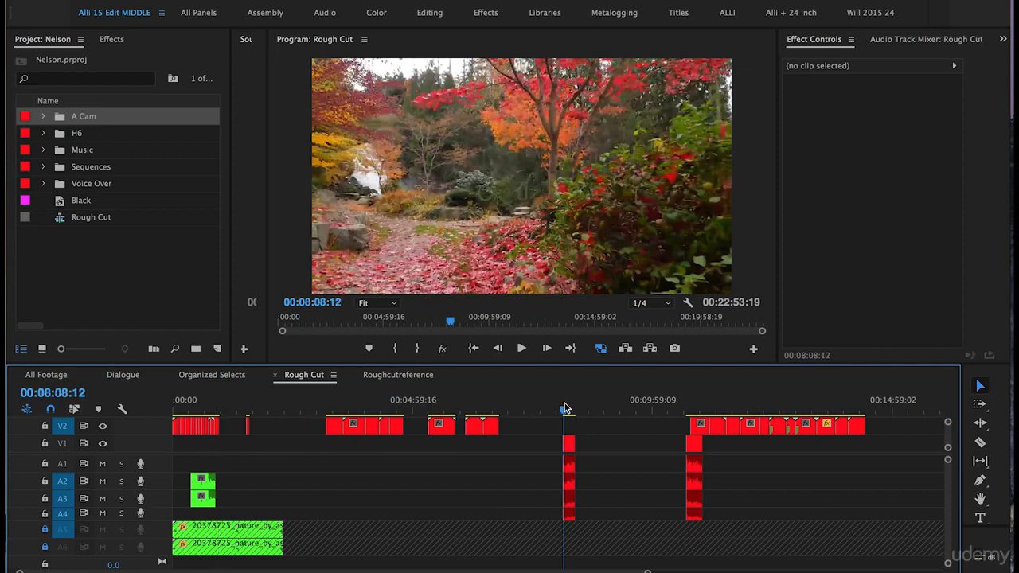
left_click_drag(537, 436, 576, 523)
left_click_drag(567, 446, 228, 473)
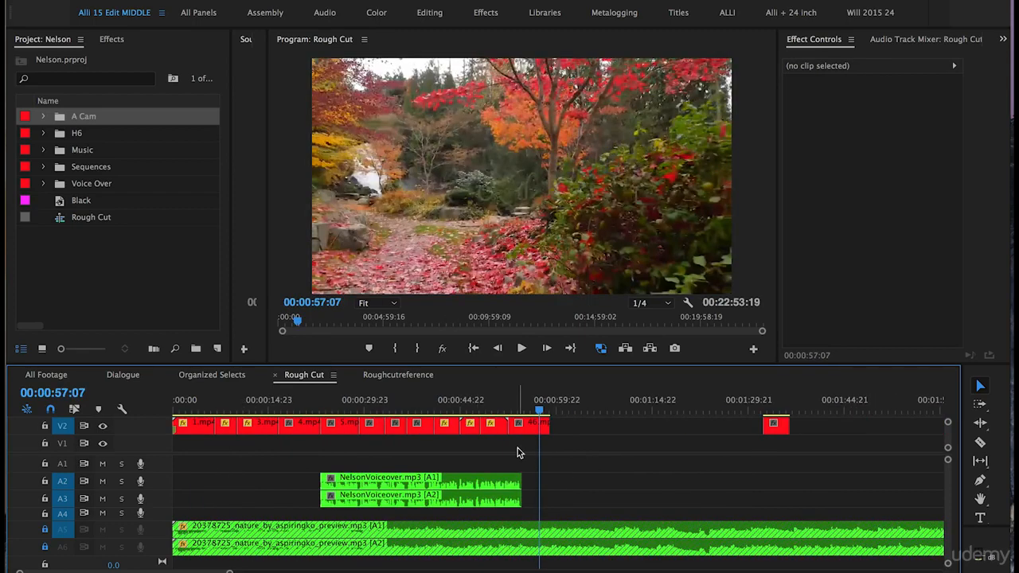
key("minus")
key("minus")
key("minus")
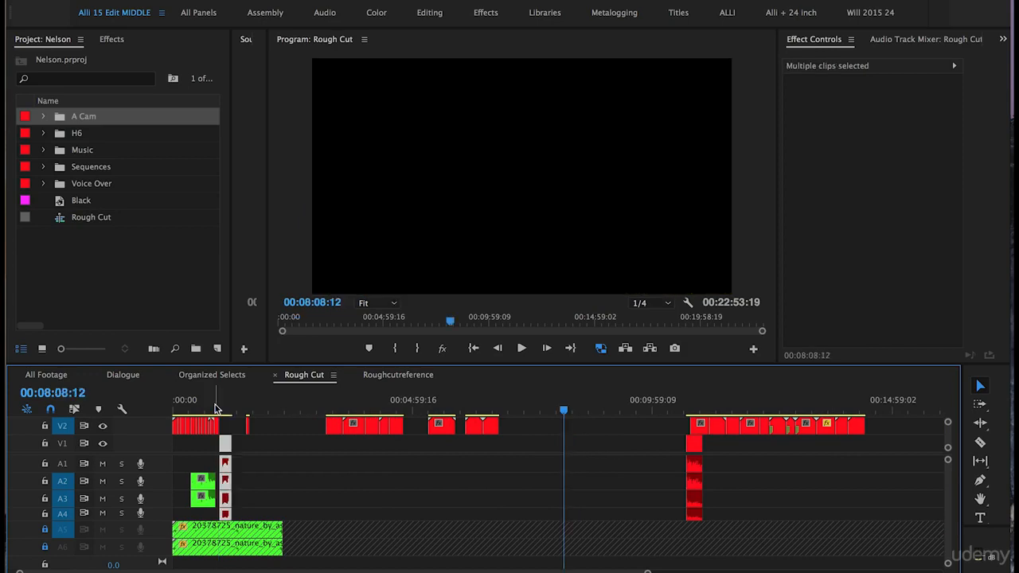
- Inspect the join around 00:00:56:00 and nudge 12.mp4 with its audio two frames earlier
left_click(211, 409)
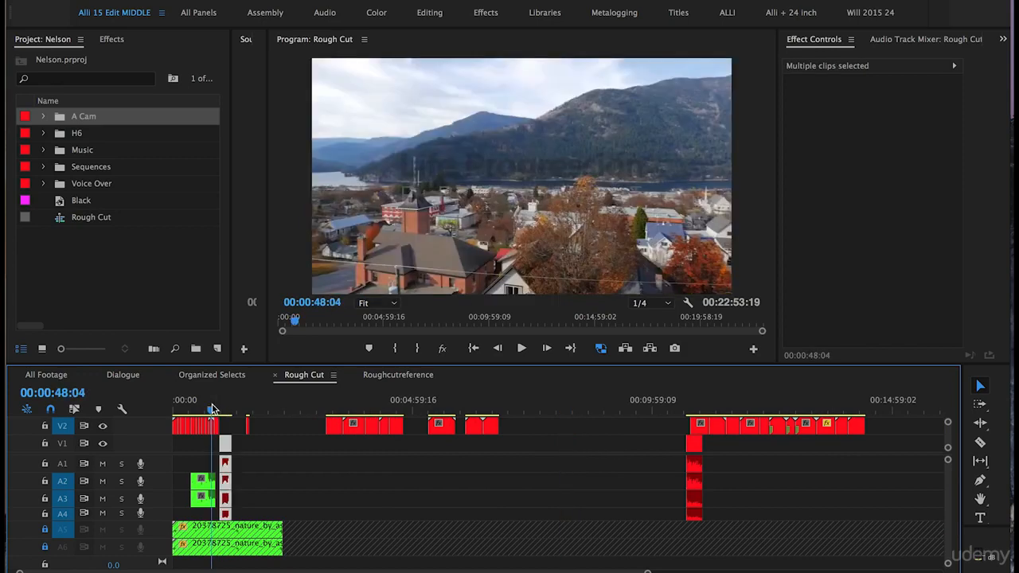
key("equal")
key("equal")
key("equal")
key("equal")
scroll(471, 458, "right", 2)
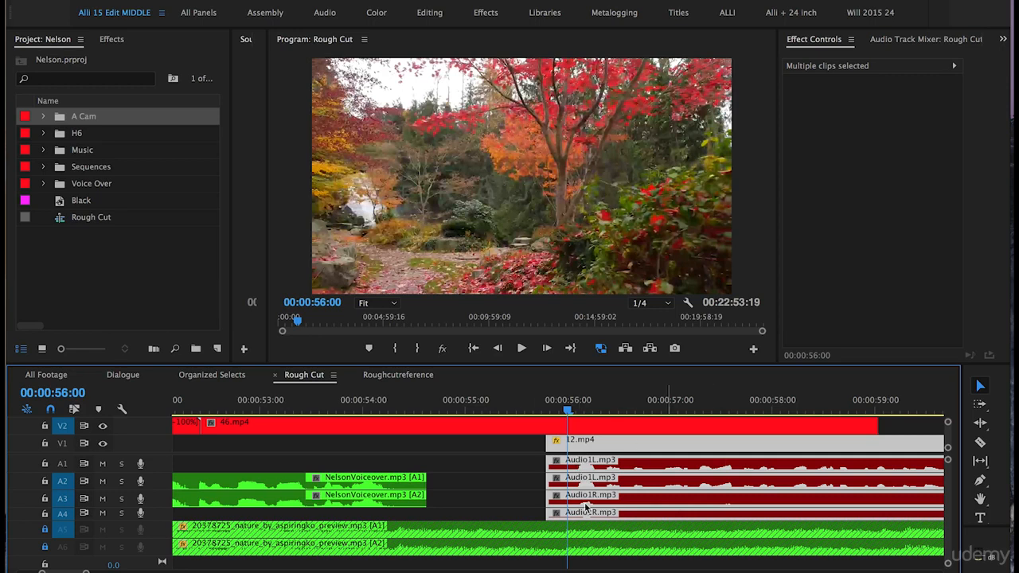
mouse_move(671, 472)
key("super+Left")
key("super+Left")
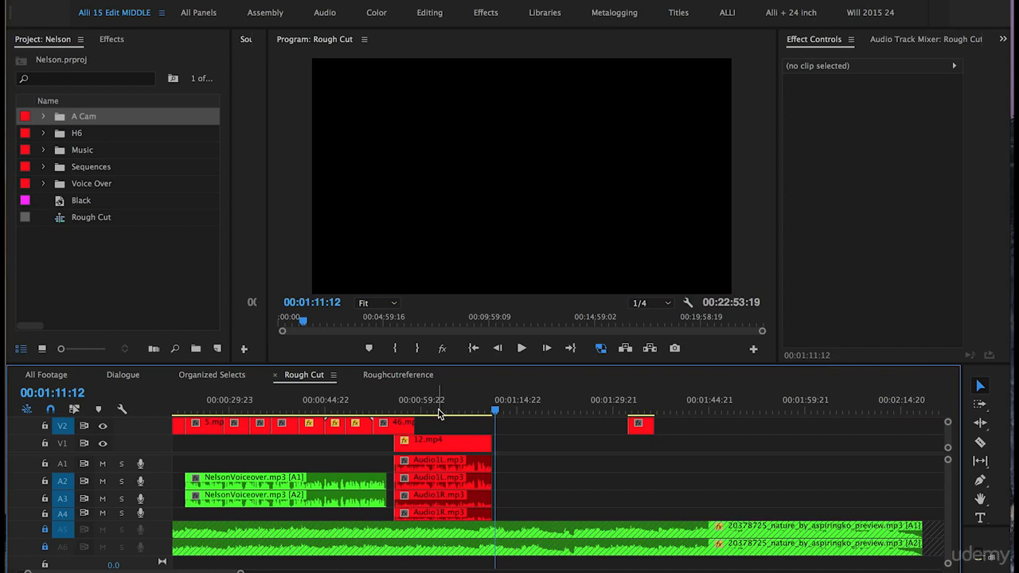
- Find 47.mp4 around 00:05:37:11 on V2 and move it back so it sits directly after 46.mp4
left_click(637, 412)
key("minus")
key("minus")
left_click(489, 413)
left_click_drag(490, 413, 707, 249)
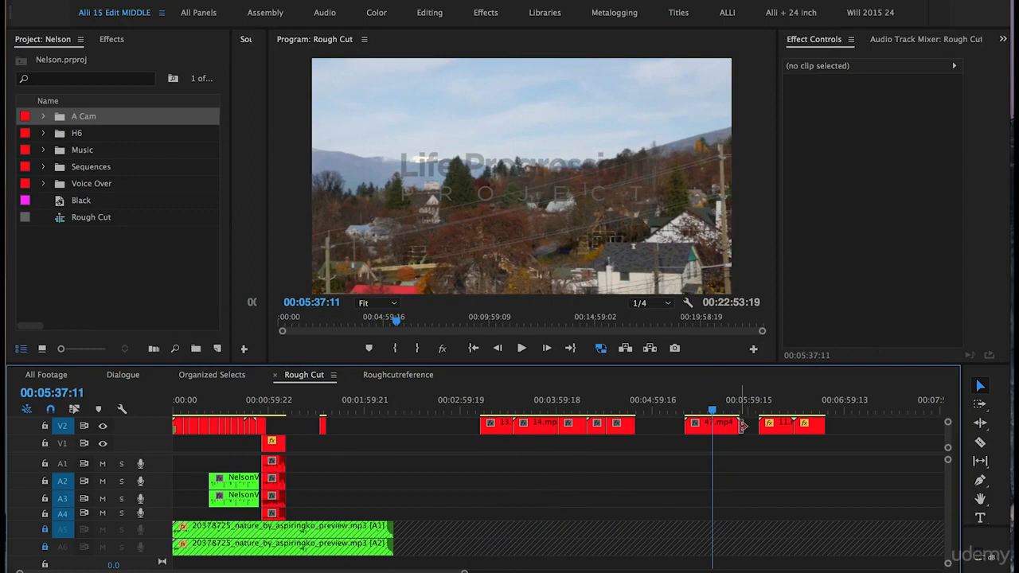
left_click_drag(741, 426, 295, 428)
left_click(272, 403)
key("=")
key("=")
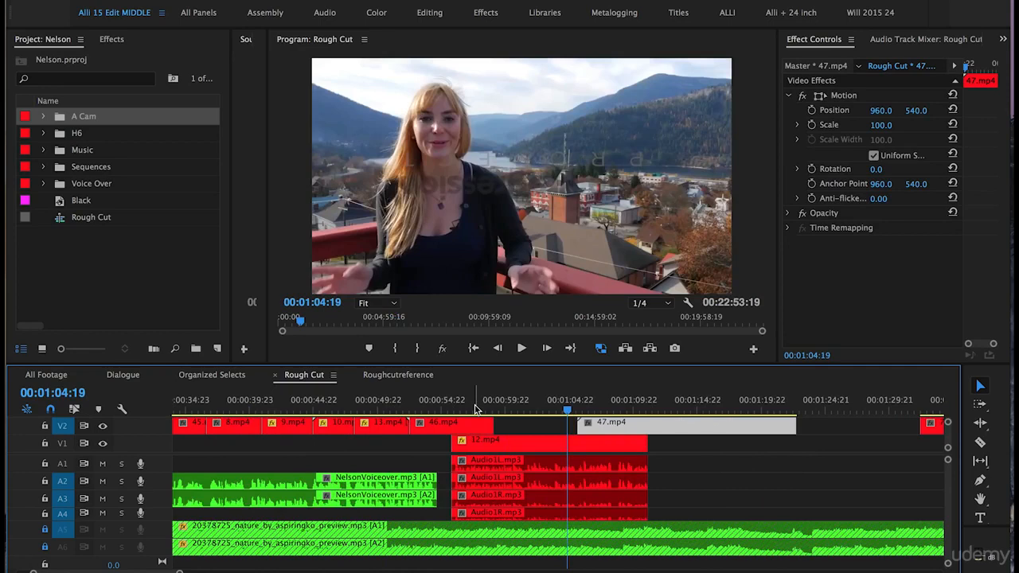
key("=")
left_click_drag(654, 429, 491, 430)
- Trim the start of 47.mp4 to 00:01:07:16 and slide the clip back against the end of 46.mp4
left_click_drag(360, 406, 646, 446)
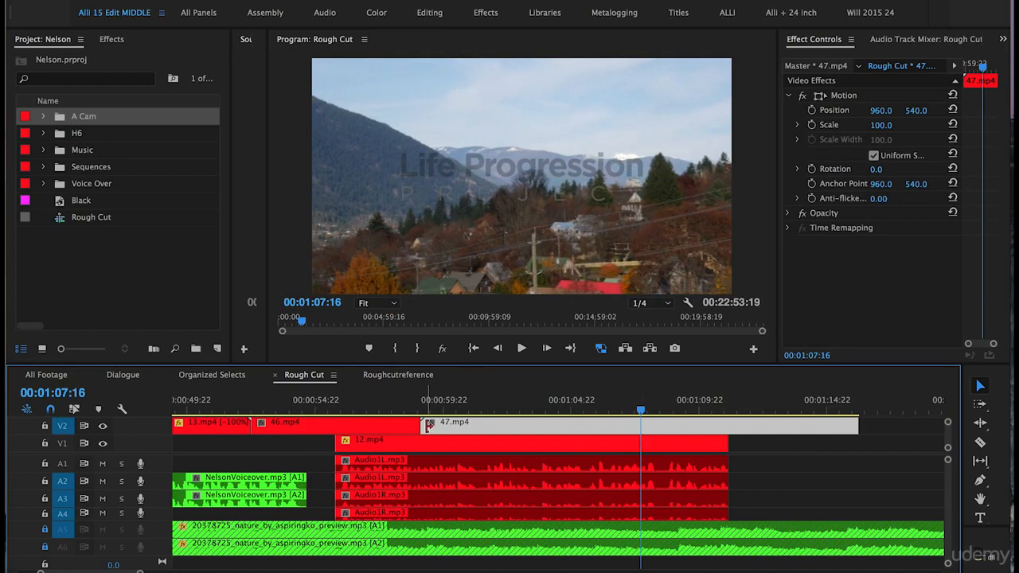
left_click_drag(428, 424, 645, 412)
left_click_drag(749, 422, 538, 428)
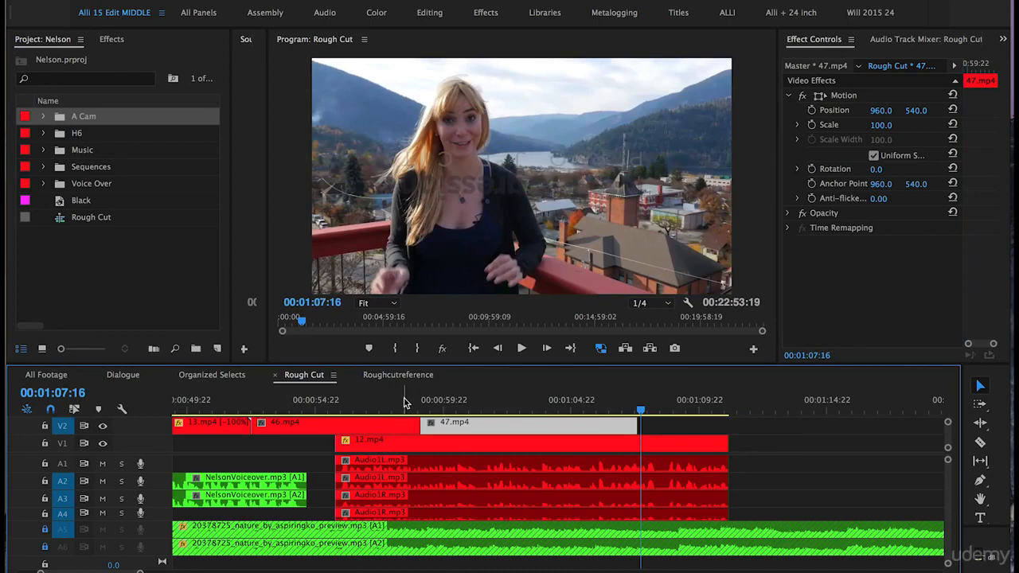
- Play 47.mp4 over the dialogue and trim its end to 00:01:02:14
left_click(390, 405)
key("space")
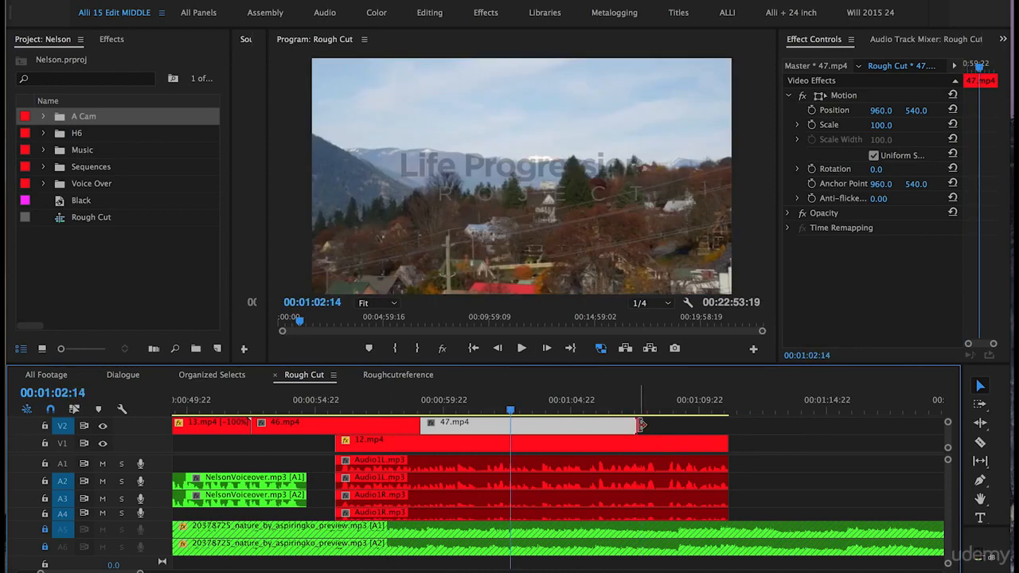
left_click_drag(641, 426, 517, 423)
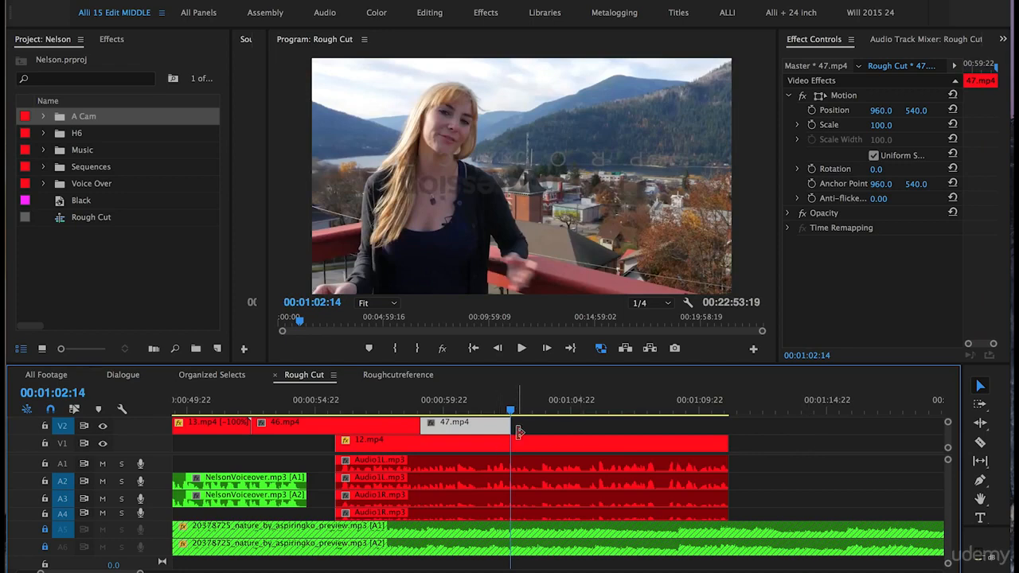
- Review the last seconds of dialogue clip 12.mp4, playing from 00:01:08:10 past the end of the clip
left_click(661, 411)
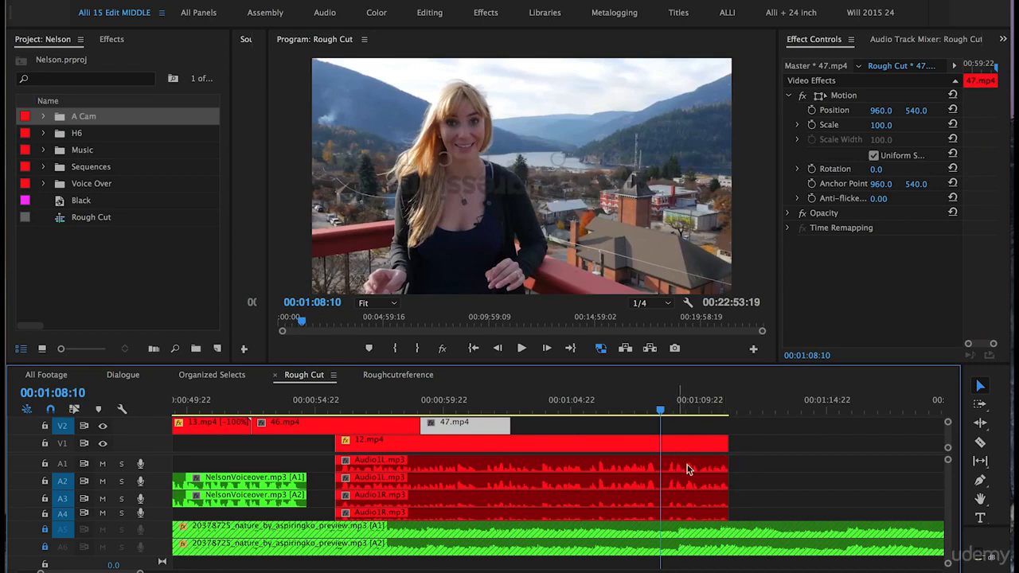
key("equal")
key("minus")
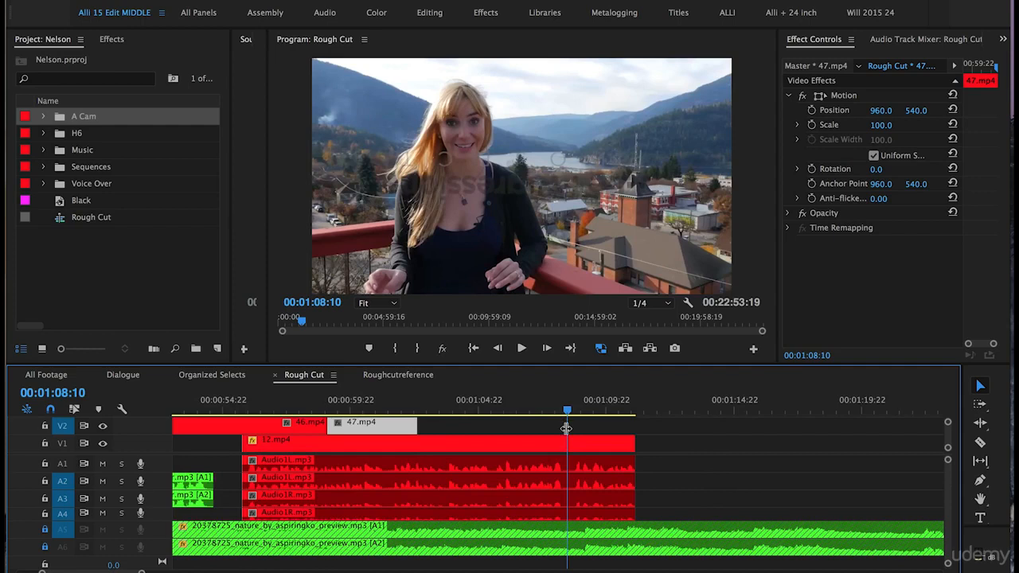
key("equal")
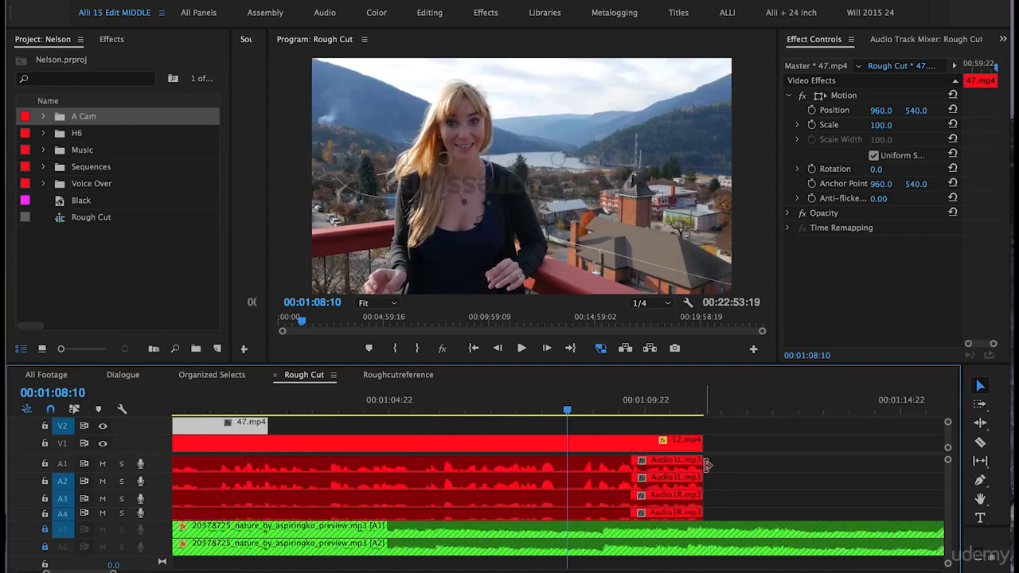
key("space")
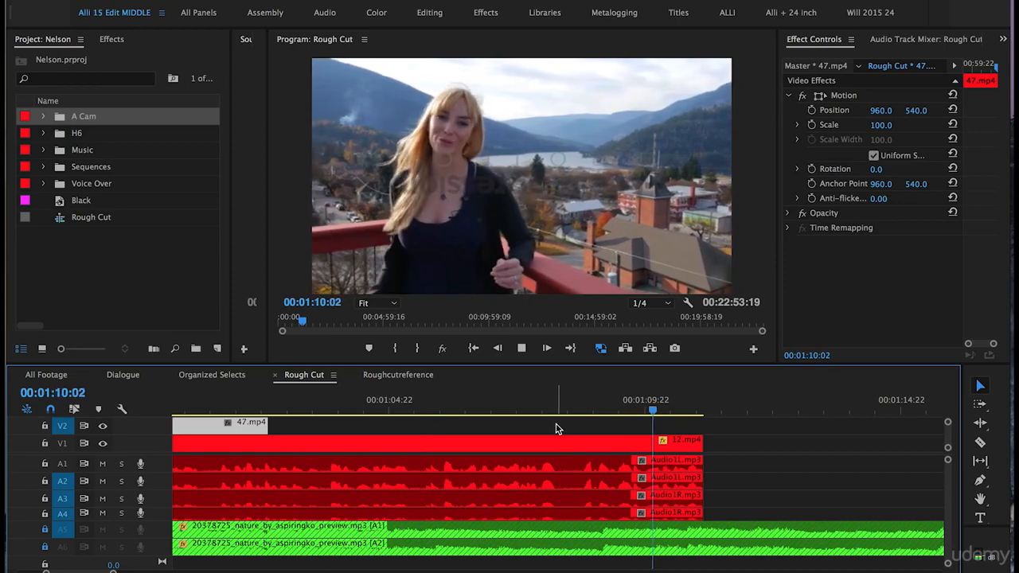
key("space")
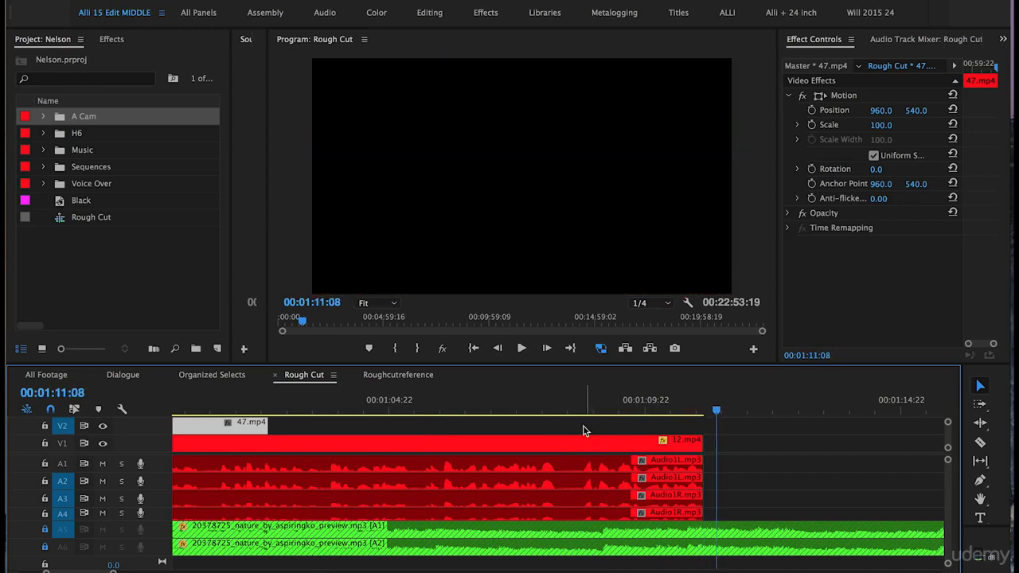
left_click(583, 405)
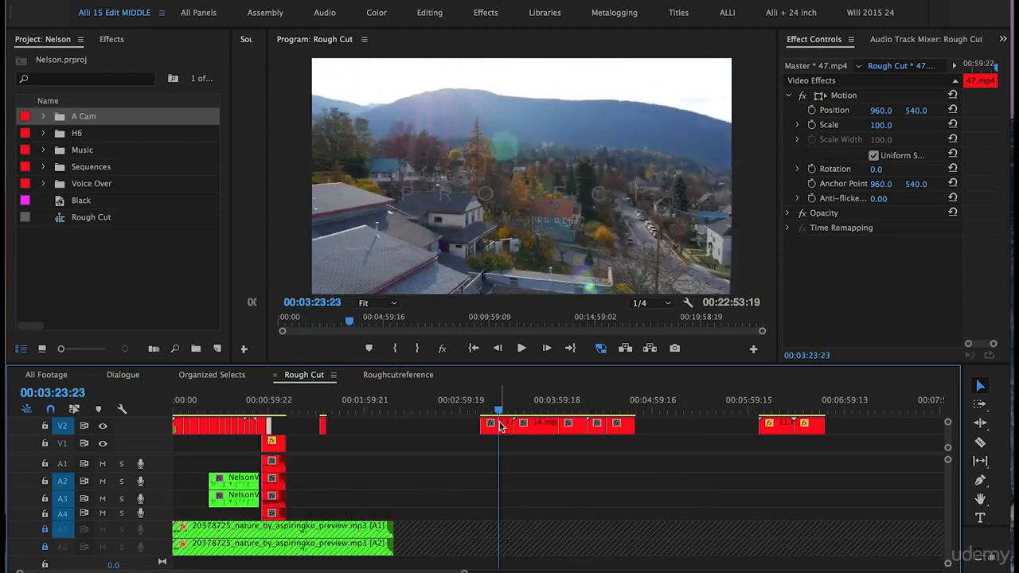
- Move 13.mp4 from around 00:03:23:23 to just after the end of 12.mp4 on V2
left_click_drag(498, 422, 301, 425)
left_click(292, 406)
key("equal")
key("equal")
key("equal")
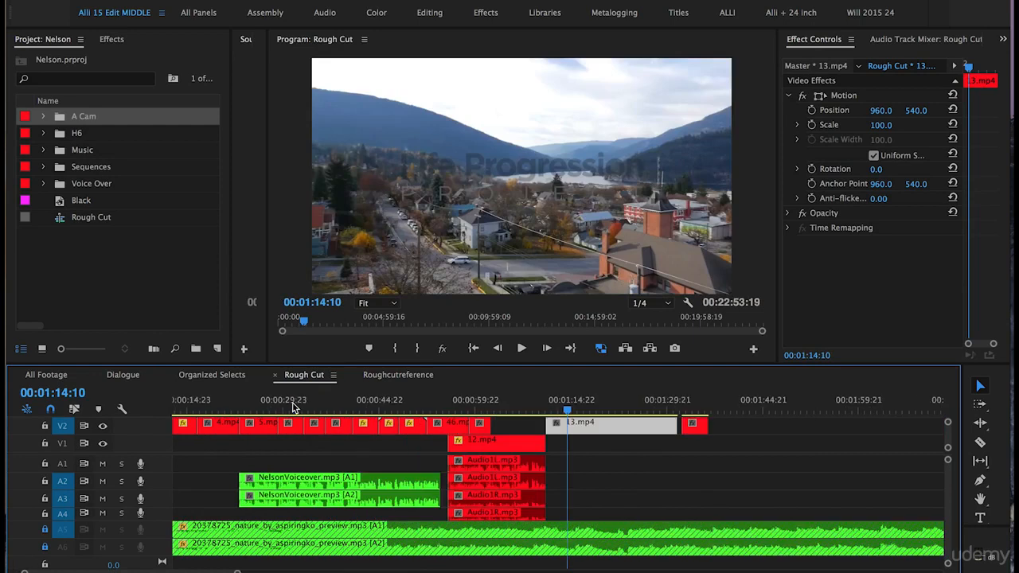
key("equal")
- Trim the start of 13.mp4 to 00:01:18:10 and play the shot from its new beginning
left_click(671, 400)
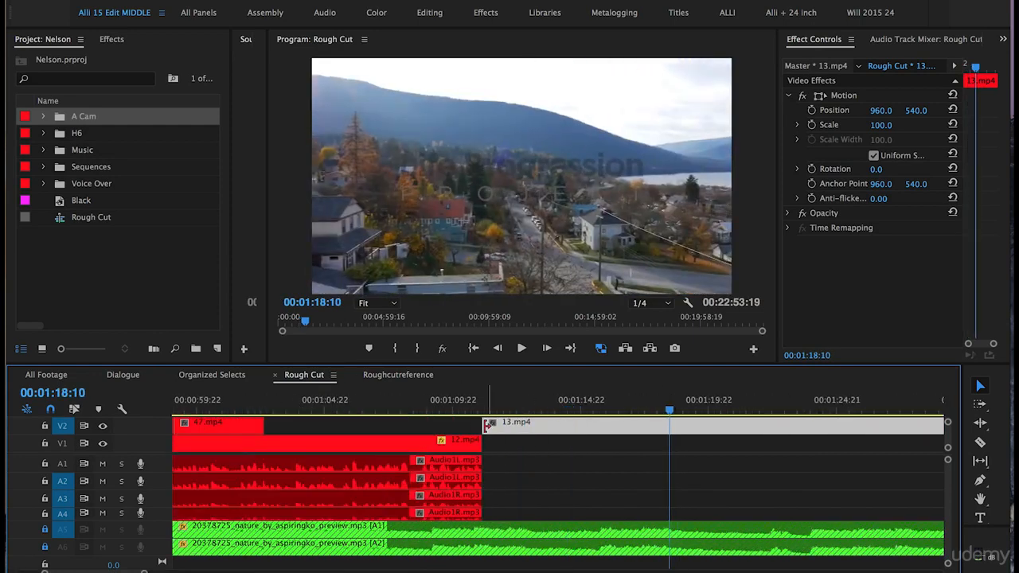
left_click_drag(477, 425, 670, 425)
key("space")
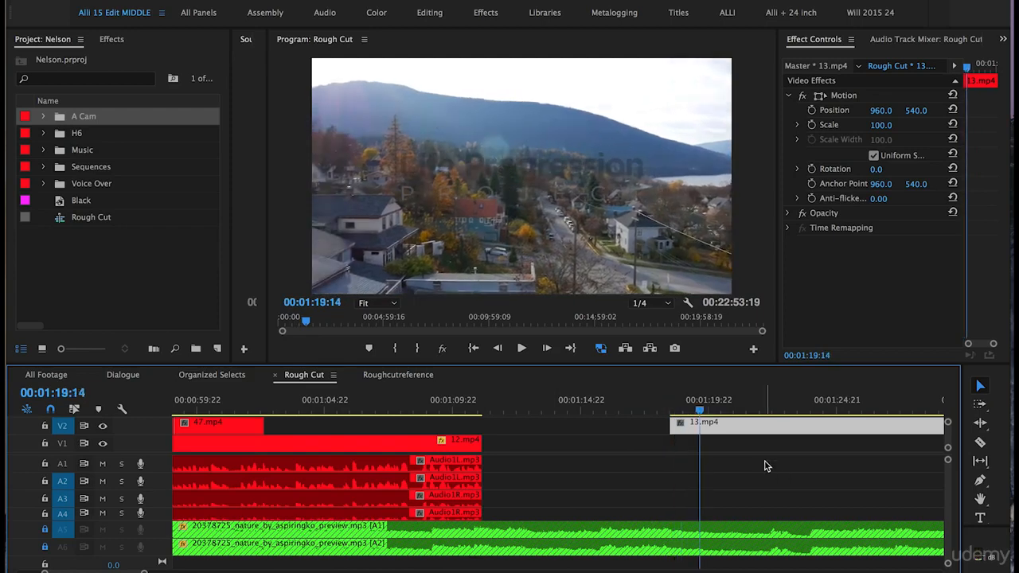
- Slide 13.mp4 over the end of 12.mp4, starting about 00:01:08:05, and trim its end to about 00:01:15:17
left_click_drag(734, 428, 482, 427)
left_click_drag(723, 425, 579, 413)
left_click(510, 404)
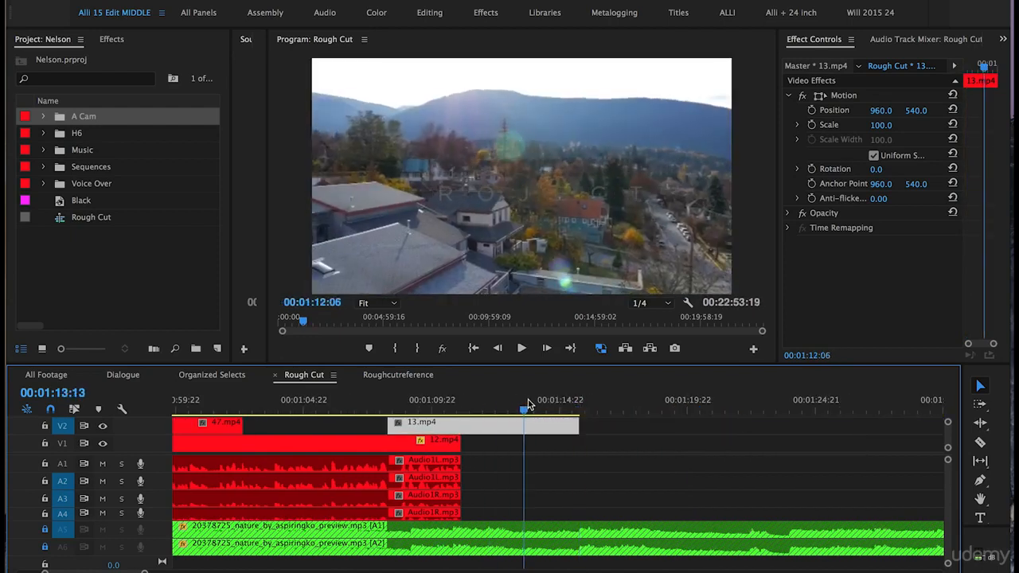
- Place the 20354828_acoustic-uplifting music from the Music bin on A3 and A4, starting at 00:01:15:17
key("backslash")
left_click(43, 149)
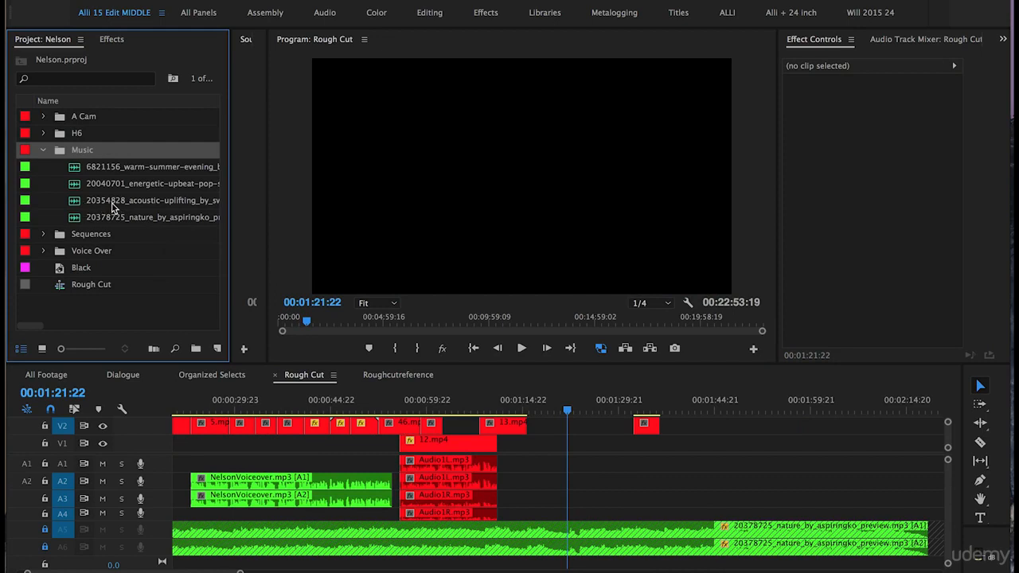
left_click(69, 205)
left_click_drag(69, 204, 533, 500)
key("minus")
key("minus")
key("minus")
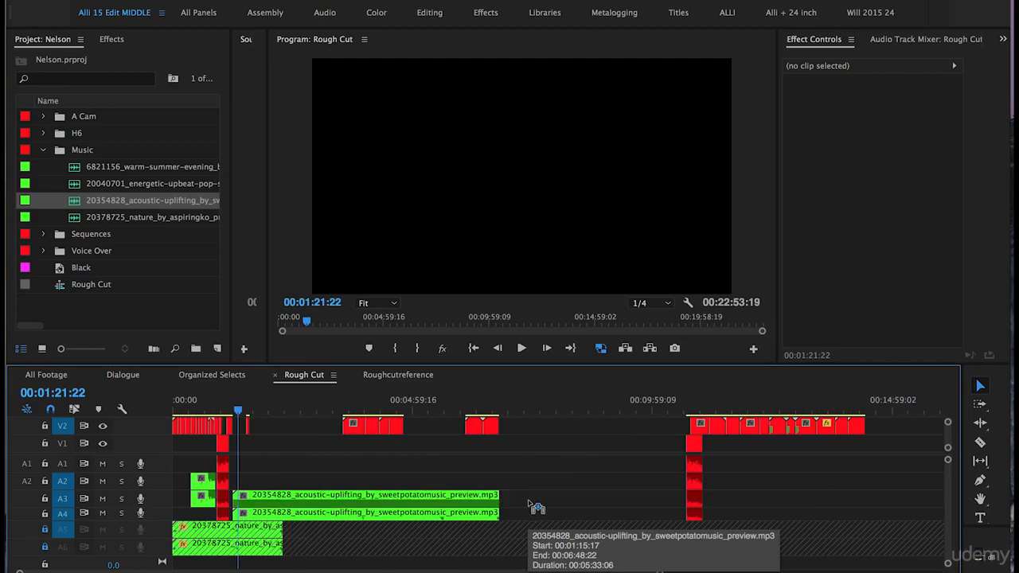
key("equal")
key("equal")
key("equal")
key("equal")
- Add two standard audio tracks after Audio 6, with no new video tracks
left_click_drag(155, 454, 156, 409)
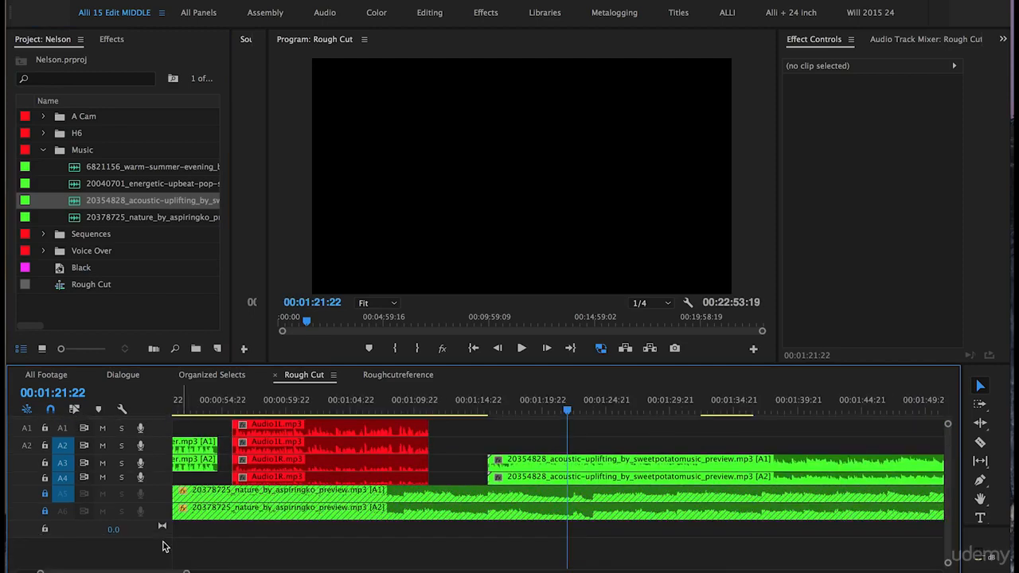
right_click(154, 479)
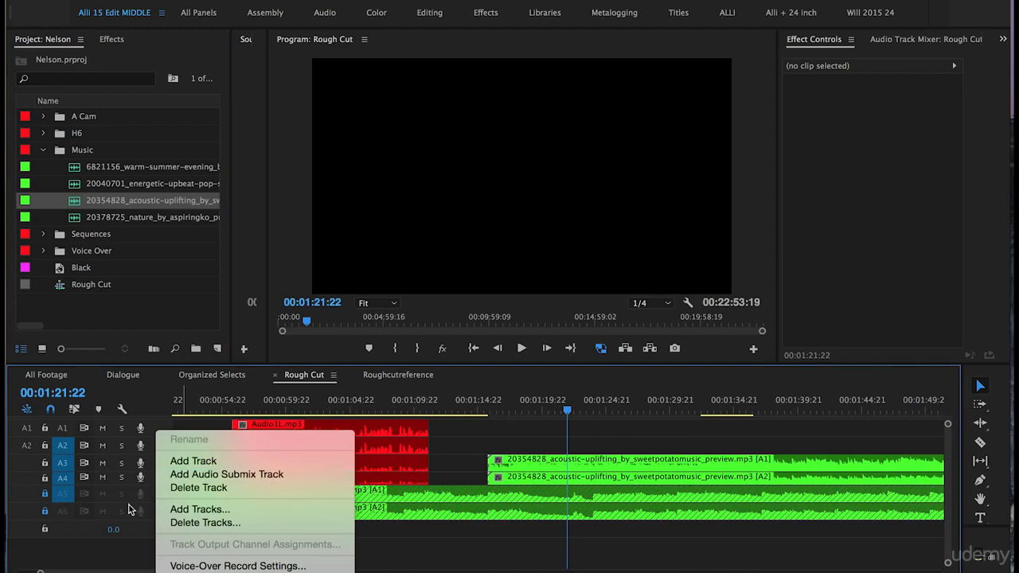
left_click(238, 512)
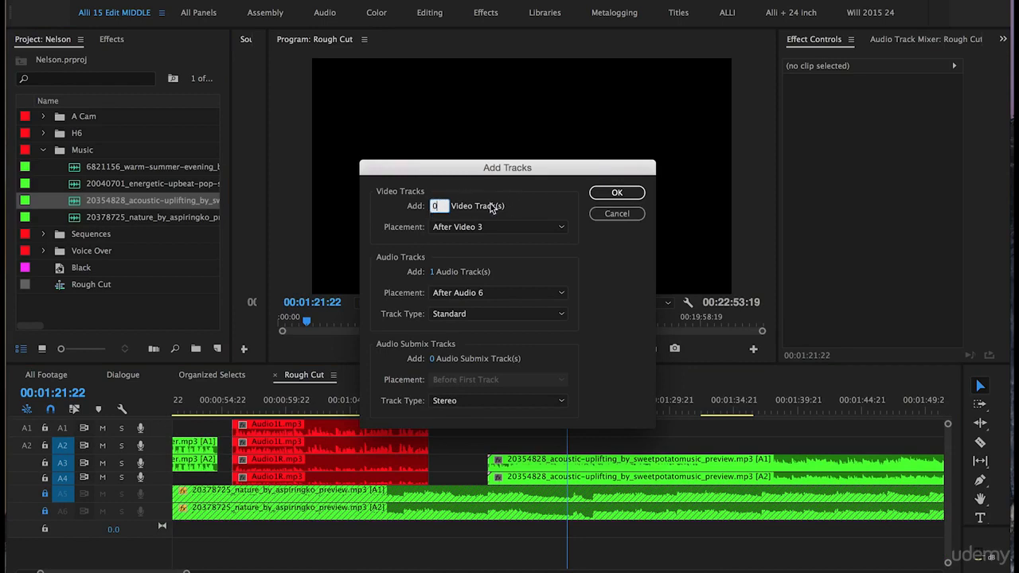
left_click(436, 272)
key("Return")
left_click(617, 193)
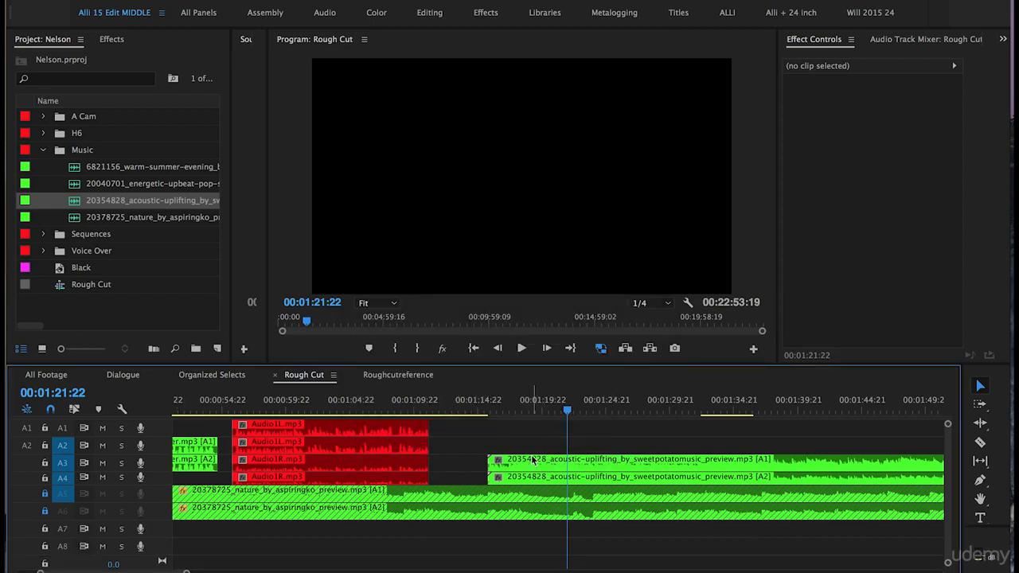
- Move the acoustic-uplifting music to A7 and A8 so it starts with 13.mp4 at 00:01:08:05
left_click_drag(496, 448, 533, 482)
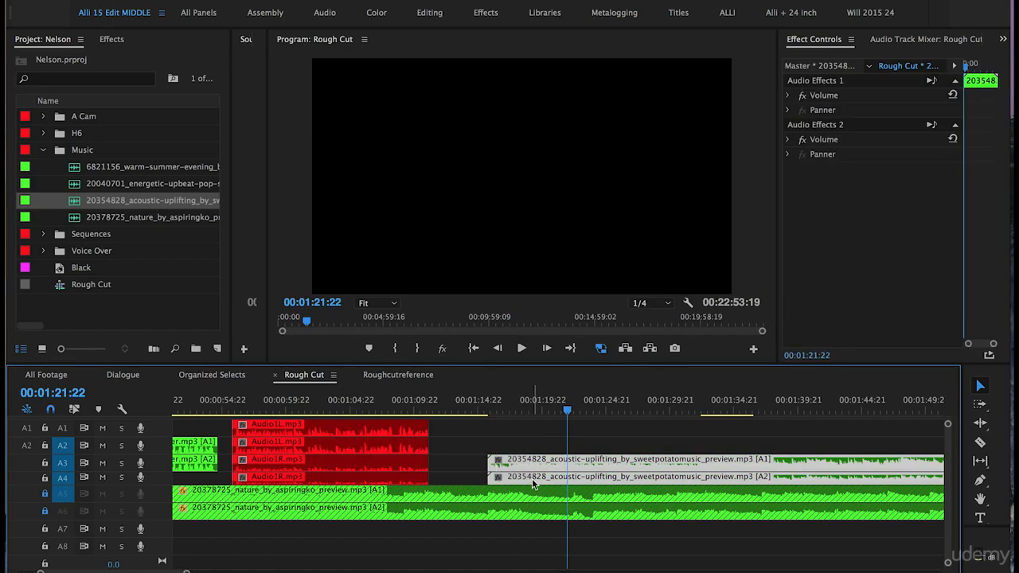
left_click_drag(595, 472, 444, 538)
left_click(390, 411)
key("equal")
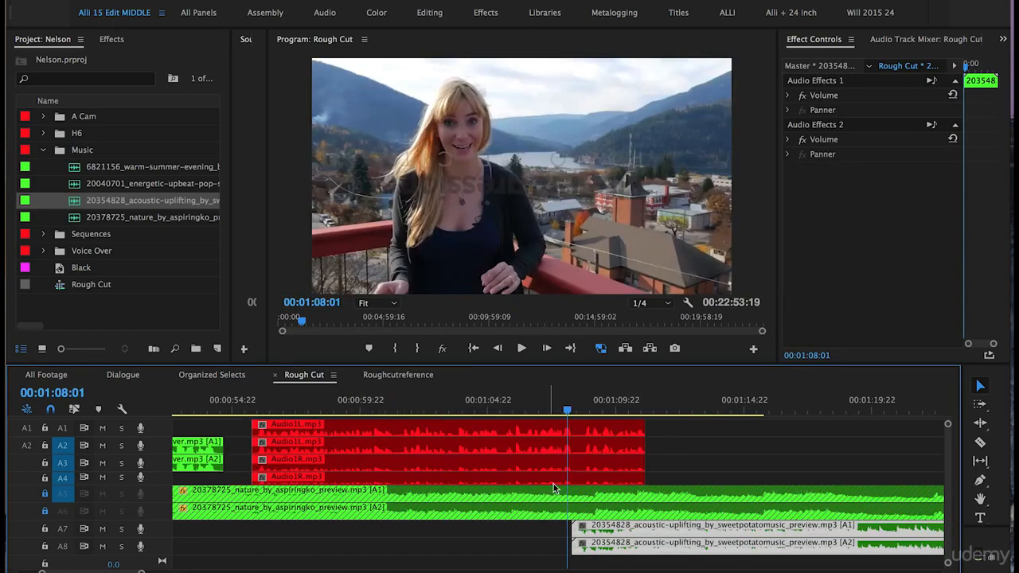
- Enlarge the timeline and apply Constant Power transitions to the start of the acoustic-uplifting music on A7 and A8
key("equal")
scroll(524, 537, "right", 1)
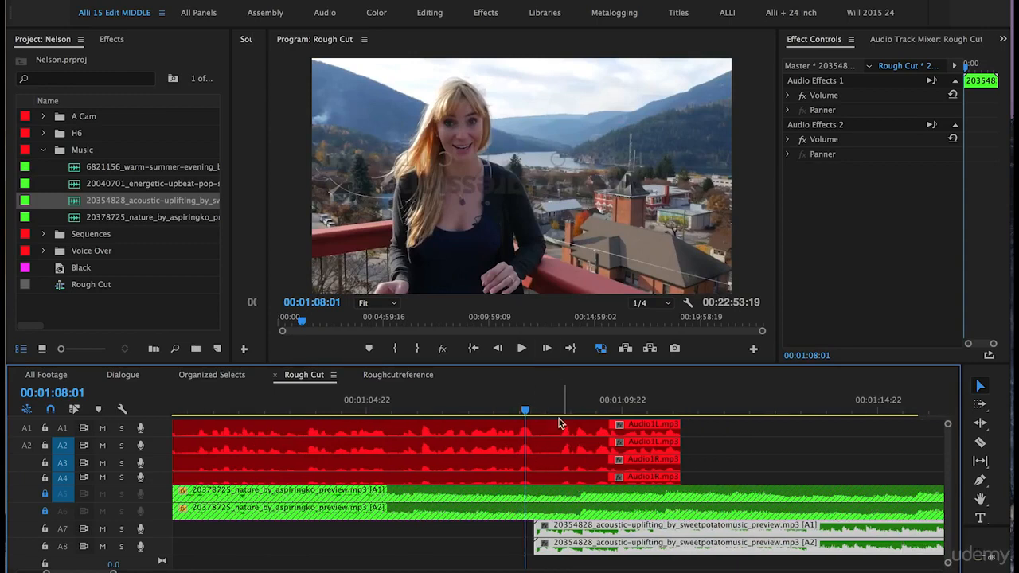
scroll(567, 447, "up", 1)
left_click_drag(544, 367, 545, 349)
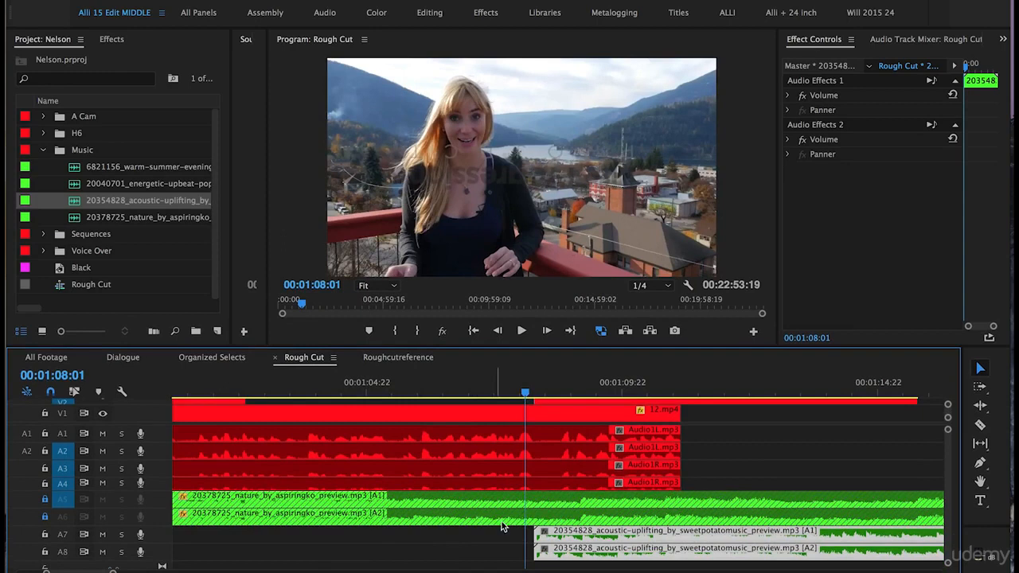
key("minus")
left_click(544, 391)
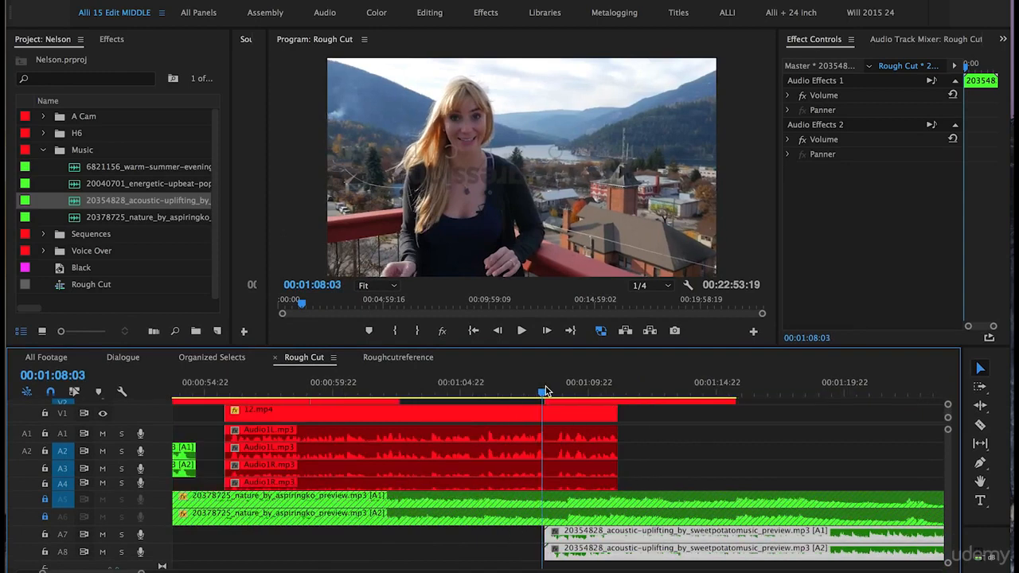
left_click(547, 391)
key("equal")
key("equal")
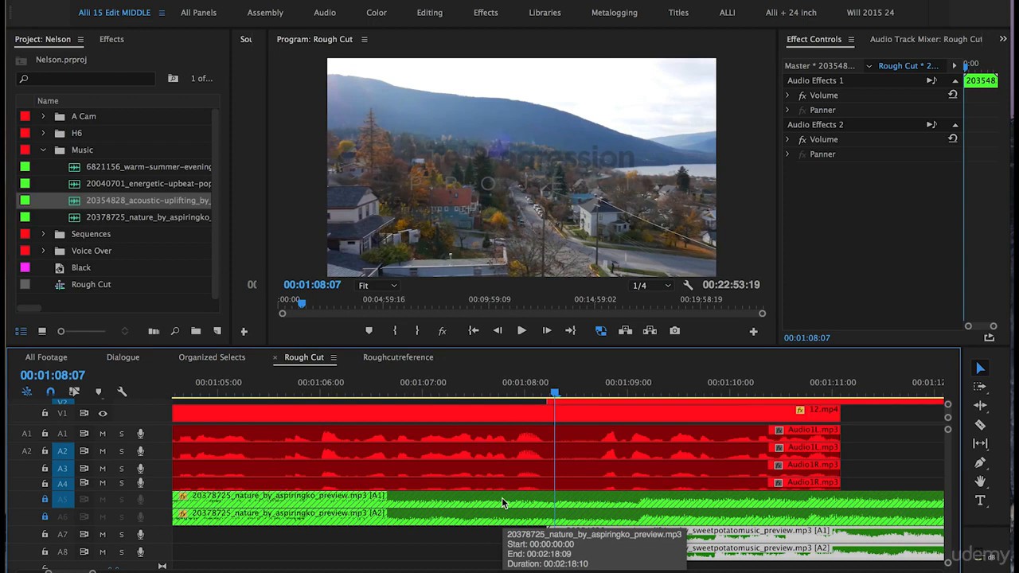
key("shift+d")
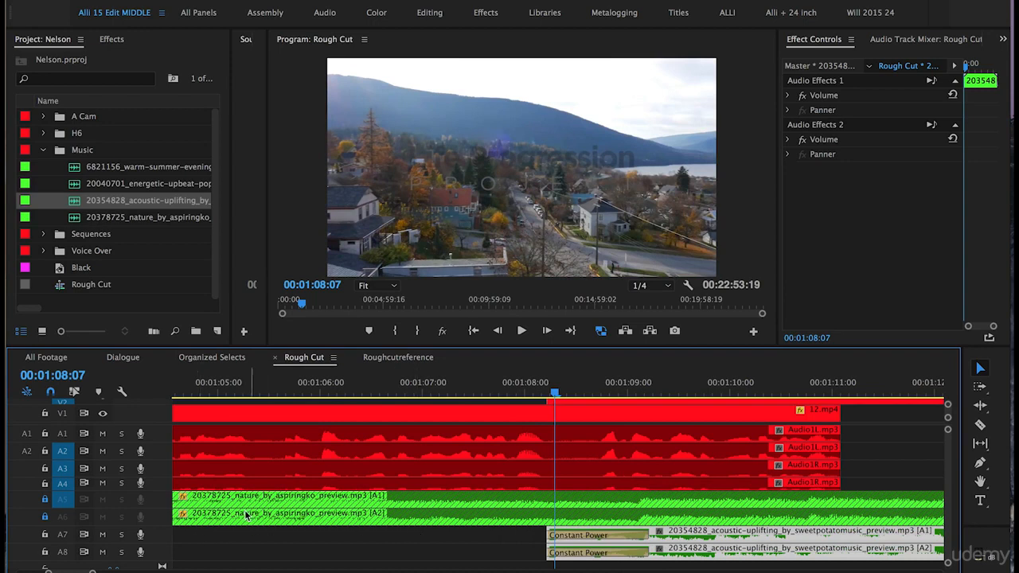
- Unlock A5 and A6 and razor the nature music on both tracks at the end of 12.mp4
left_click(45, 517)
left_click(45, 499)
key("c")
left_click(846, 499)
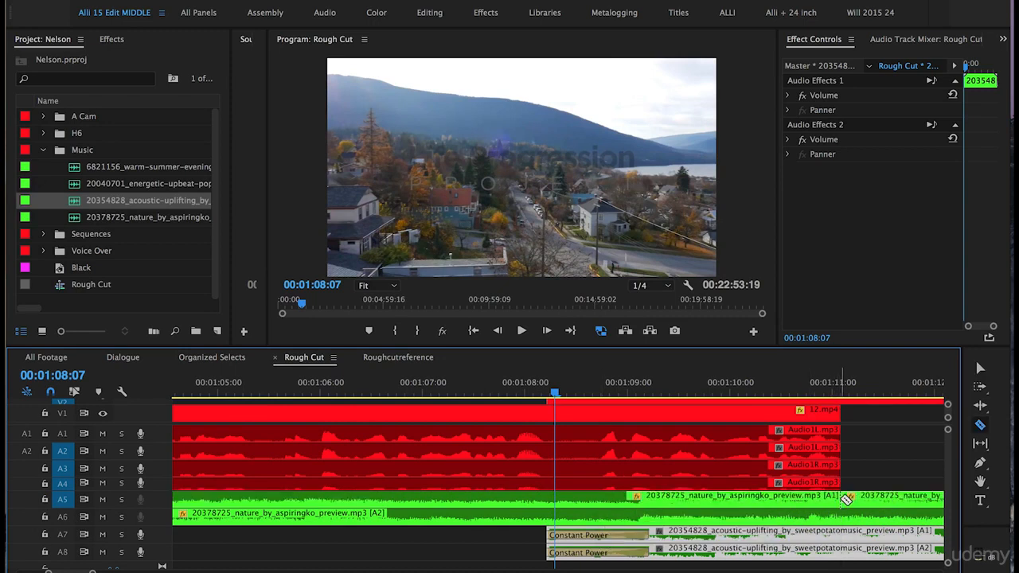
left_click(840, 515)
- Delete the remaining nature music after the cut on A5 and A6
key("v")
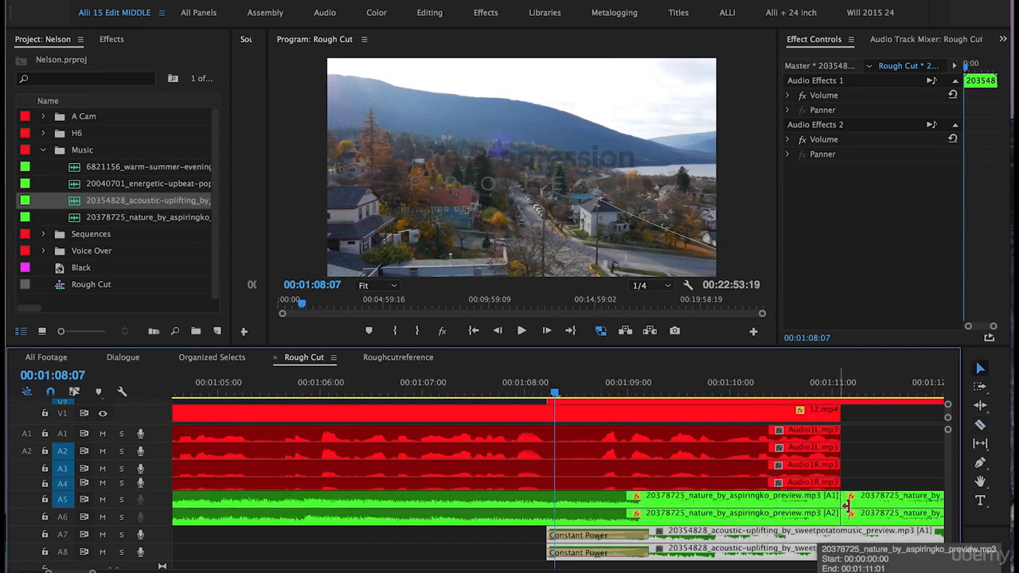
left_click_drag(891, 483, 875, 517)
key("Delete")
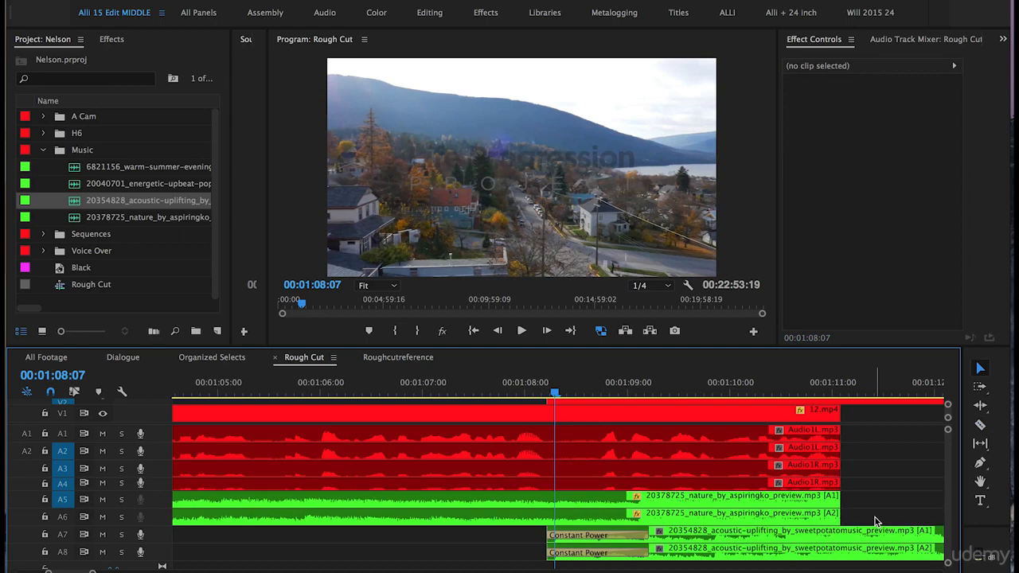
- Move the playhead to the end of the nature music at 00:01:11:02 and target tracks A1 and A6
key("Down")
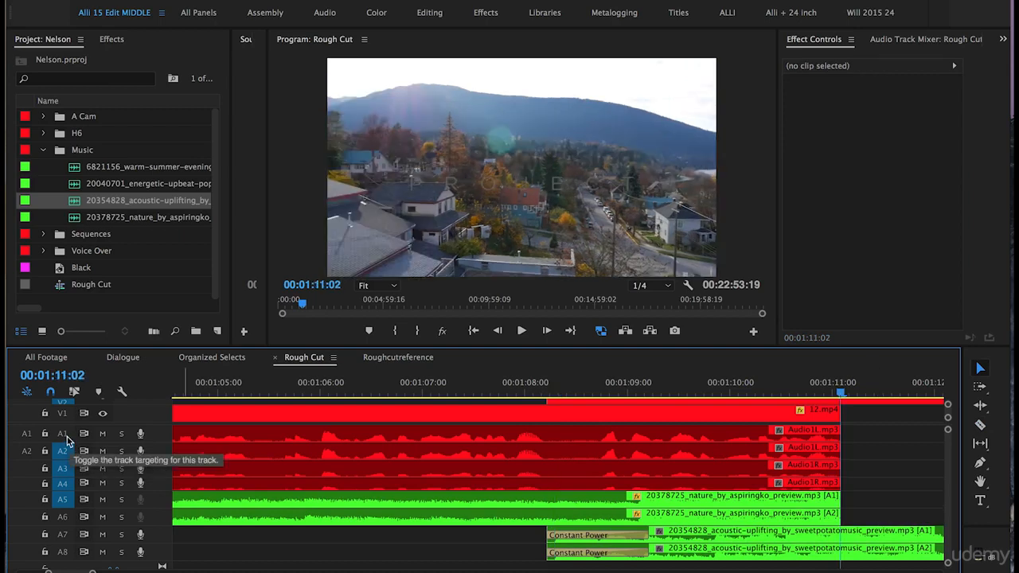
left_click(67, 437)
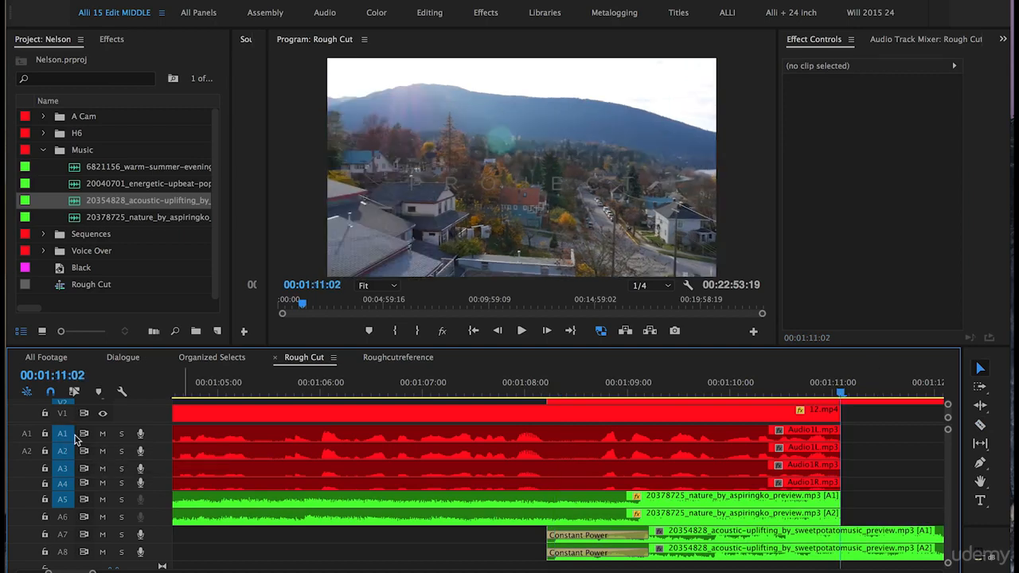
left_click(64, 518)
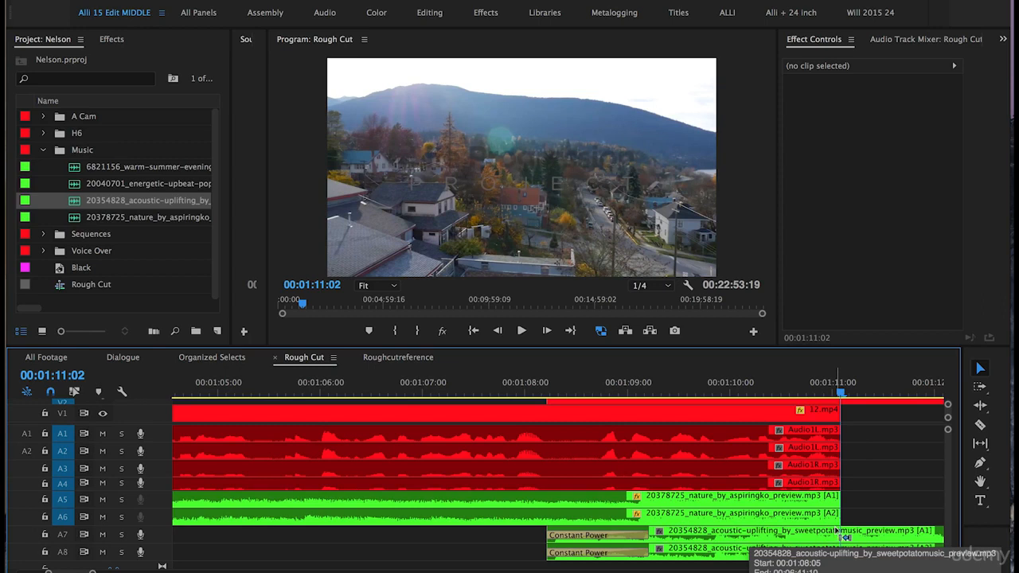
- Apply Constant Power to the clip ends at the playhead on A1–A6 and shorten the four dialogue fades on A1–A4 to a few frames
key("shift+super+d")
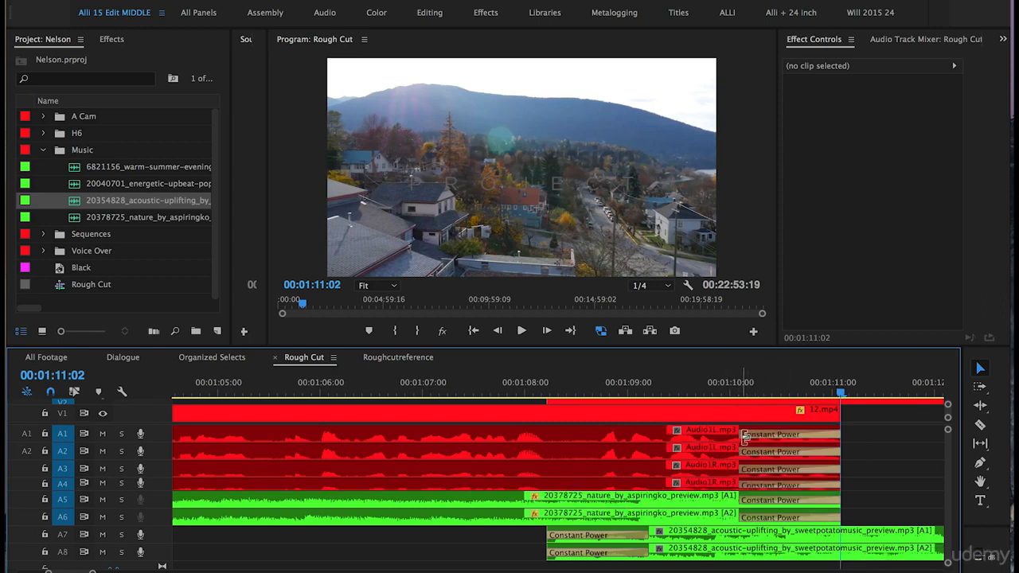
left_click_drag(744, 432, 838, 432)
left_click_drag(744, 451, 841, 451)
left_click_drag(743, 469, 842, 468)
left_click_drag(744, 484, 842, 481)
- Lengthen the Constant Power transitions on A5–A8 so they span the whole overlap of the nature and acoustic-uplifting music
left_click(755, 519)
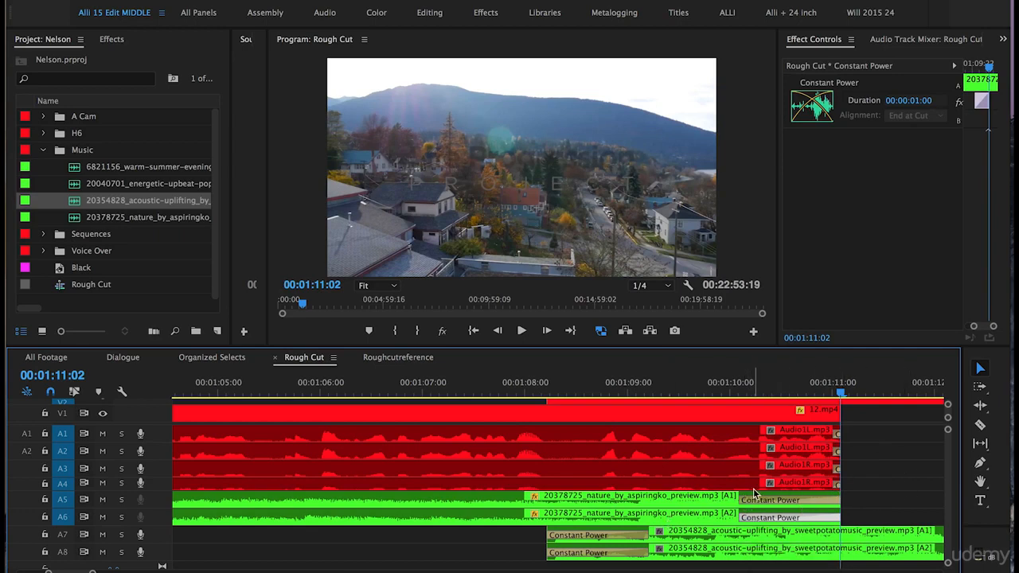
left_click_drag(740, 499, 548, 490)
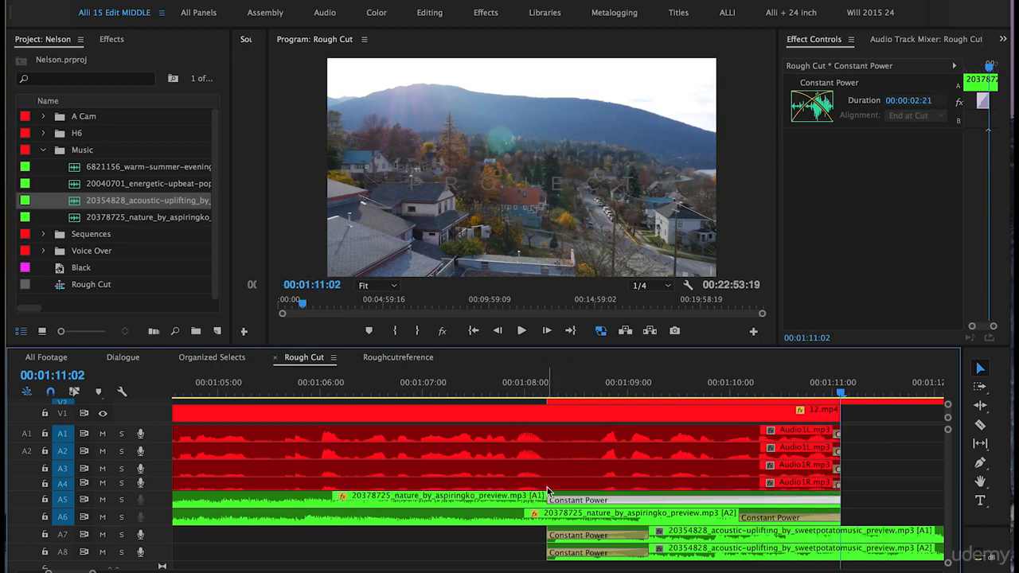
left_click_drag(740, 518, 548, 517)
left_click_drag(650, 534, 841, 534)
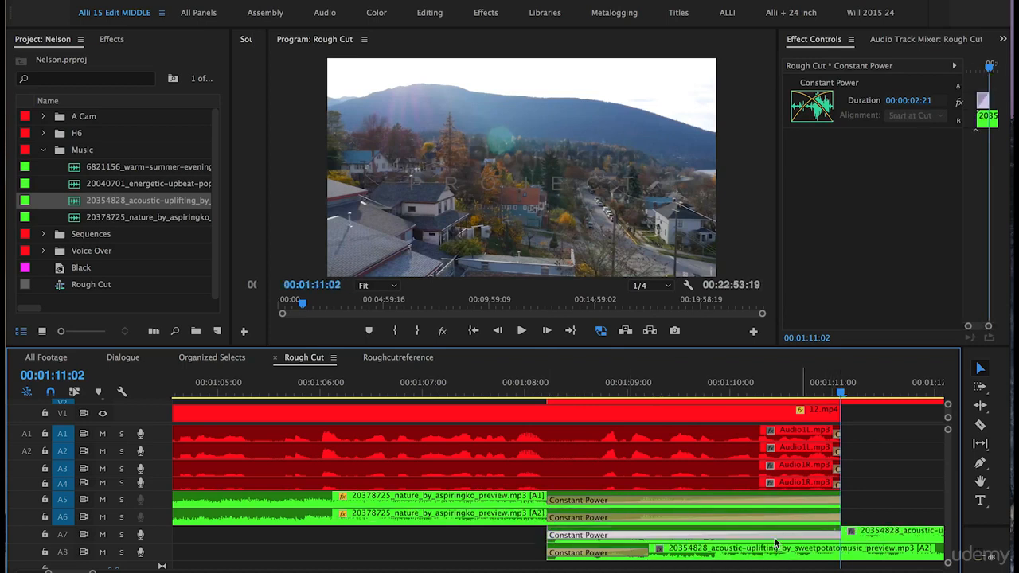
left_click_drag(645, 551, 838, 551)
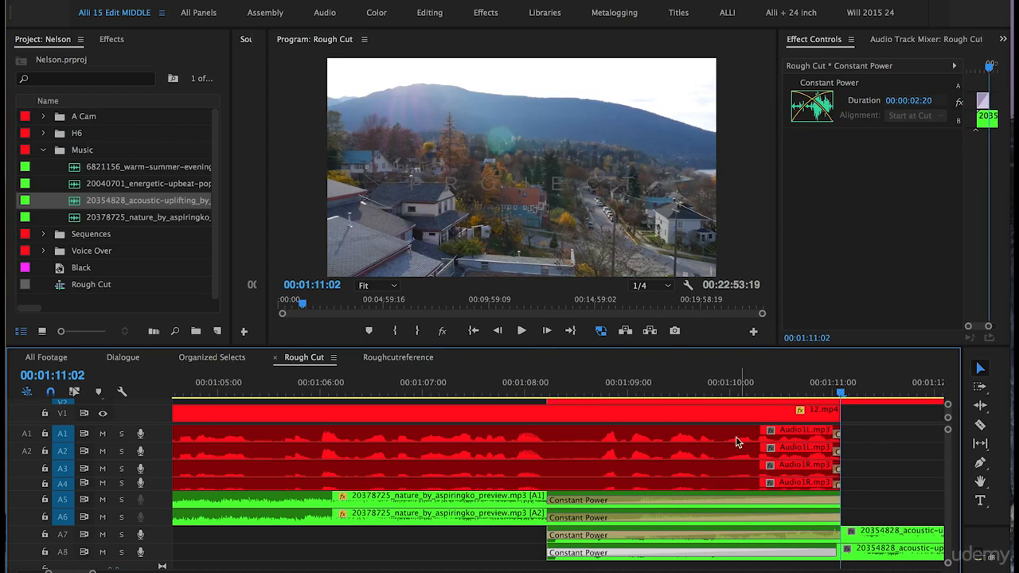
- Play back the crossfade between the nature music and the acoustic-uplifting music
key("minus")
key("minus")
key("minus")
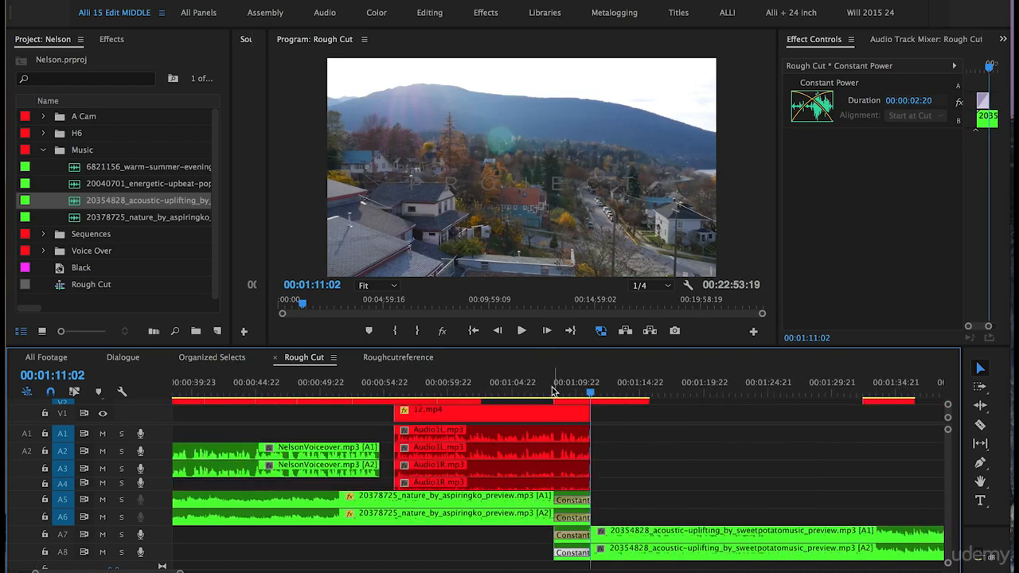
left_click(558, 385)
key("space")
key("equal")
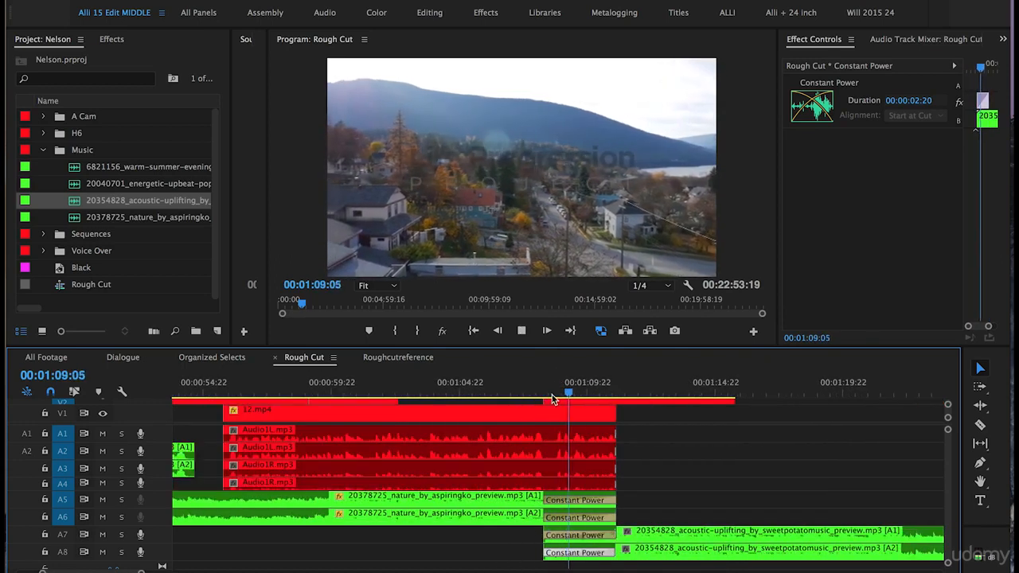
key("space")
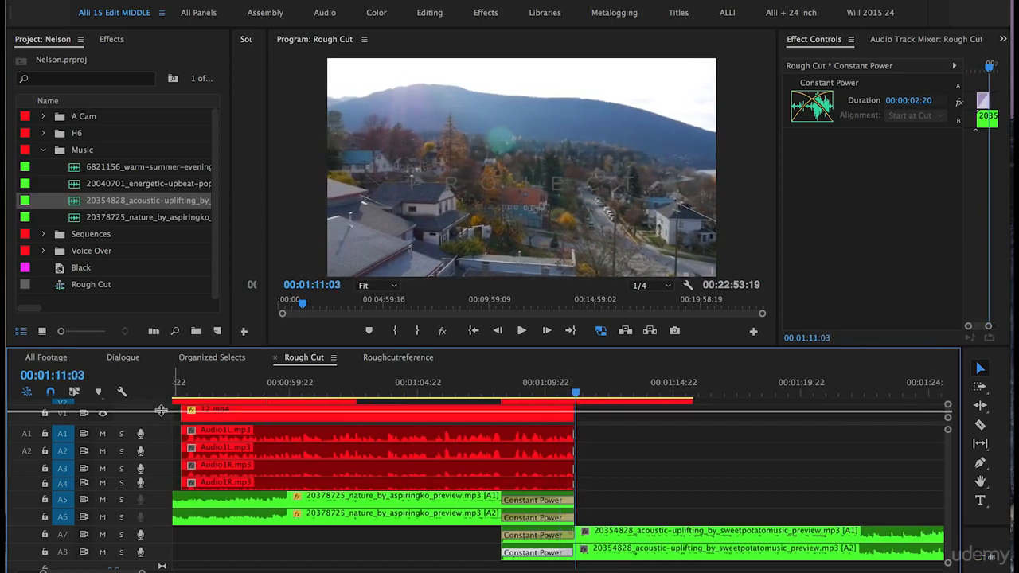
- Enlarge A7 and ramp up the acoustic-uplifting music's volume, with a full-level keyframe at the fade's end and a lowered keyframe at its start
scroll(161, 423, "down", 2)
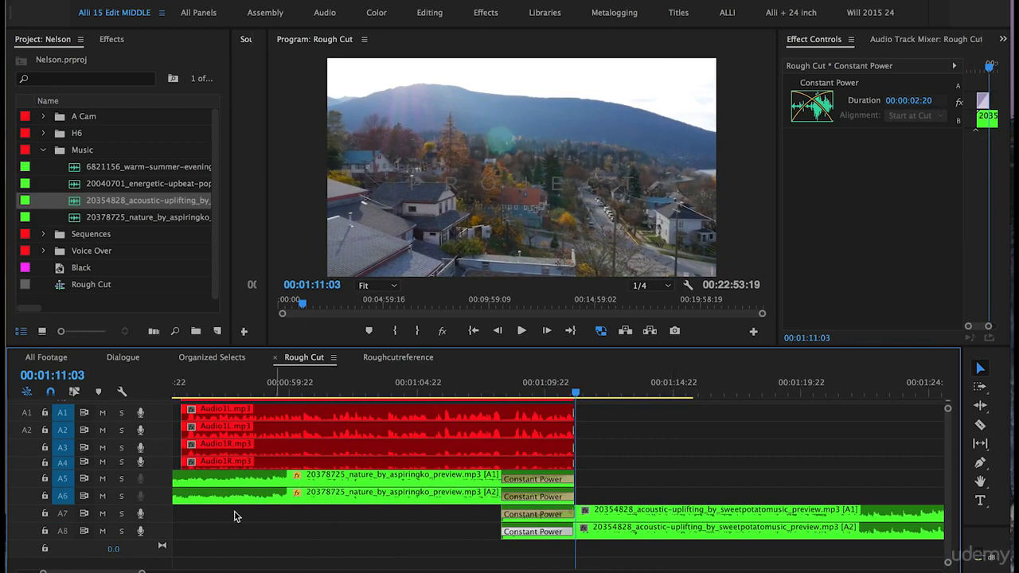
left_click_drag(159, 522, 159, 546)
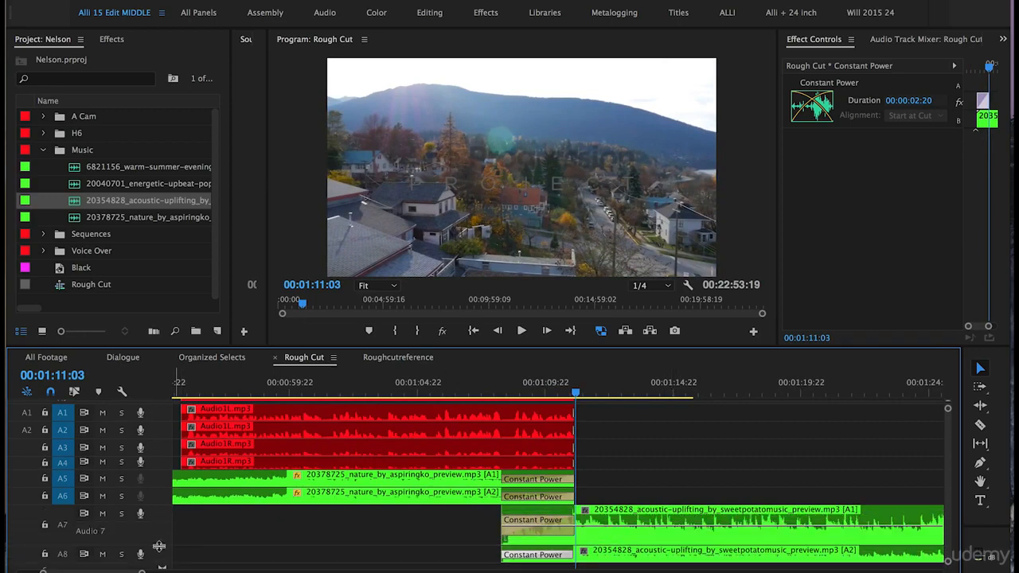
key("equal")
key("equal")
key("p")
left_click(555, 529)
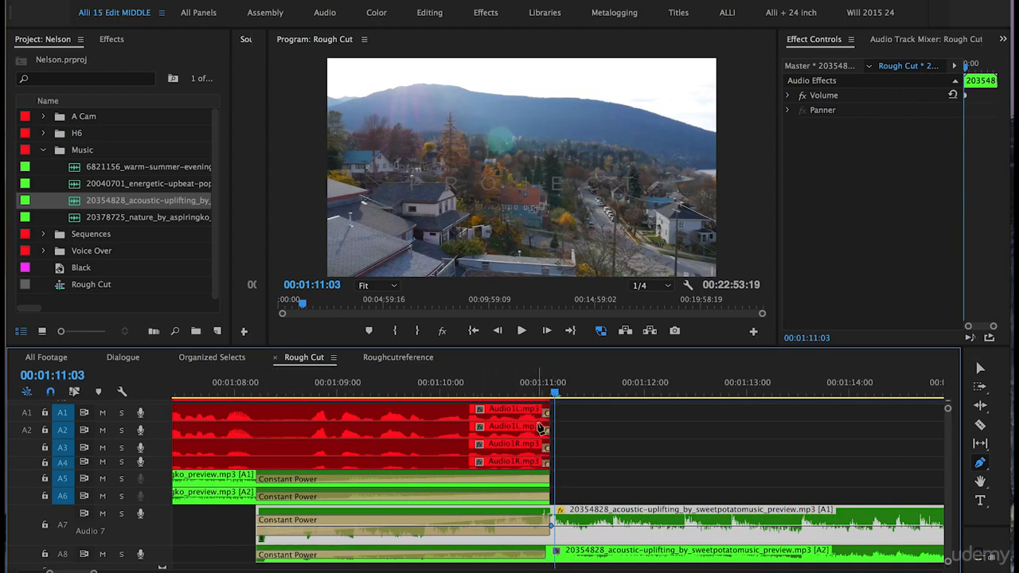
left_click_drag(259, 530, 262, 542)
key("v")
- Copy the A7 music clip's Volume, Channel Volume and Panner attributes to the music clip on A8 and enlarge A8
right_click(636, 530)
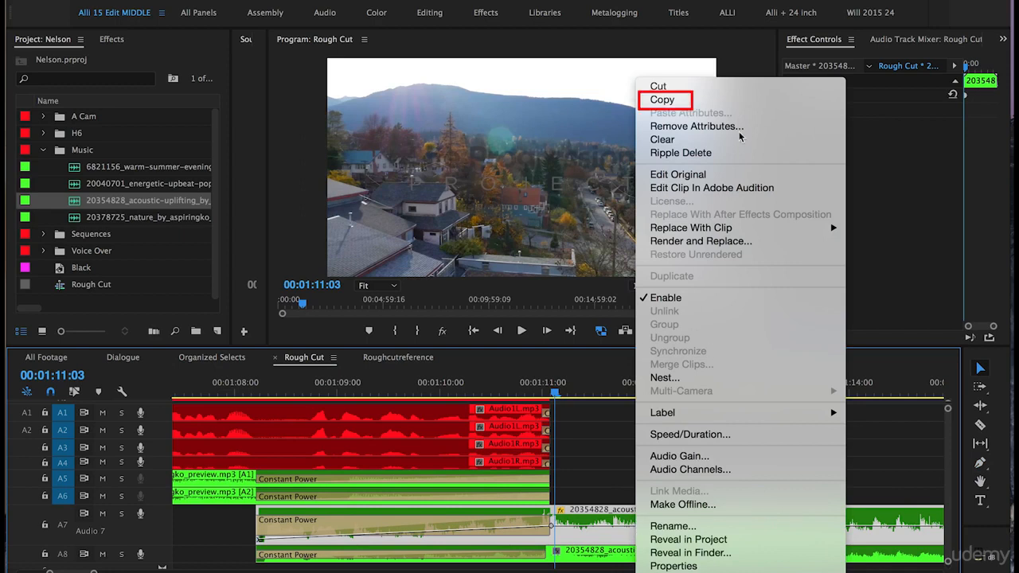
left_click(670, 102)
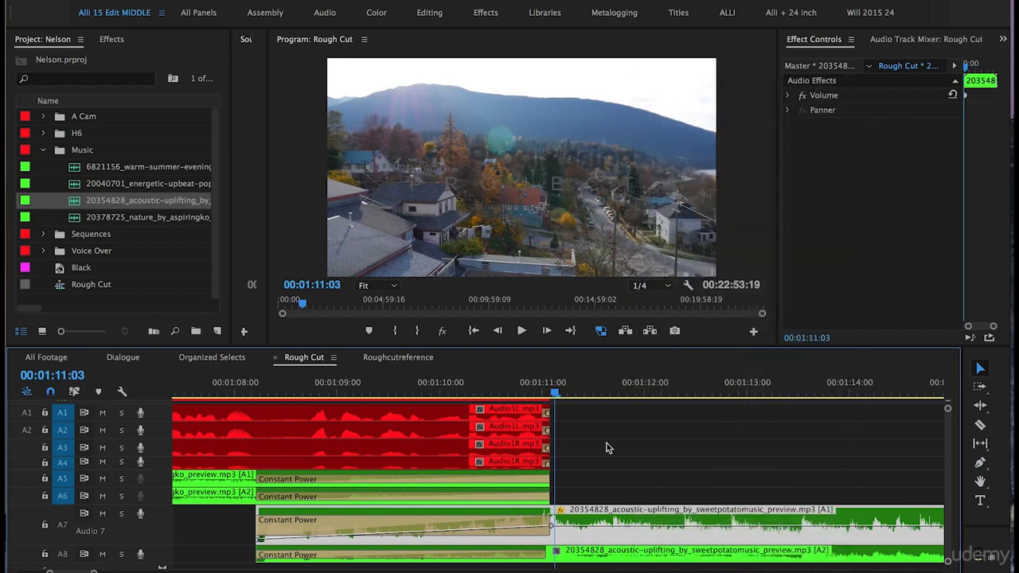
right_click(592, 562)
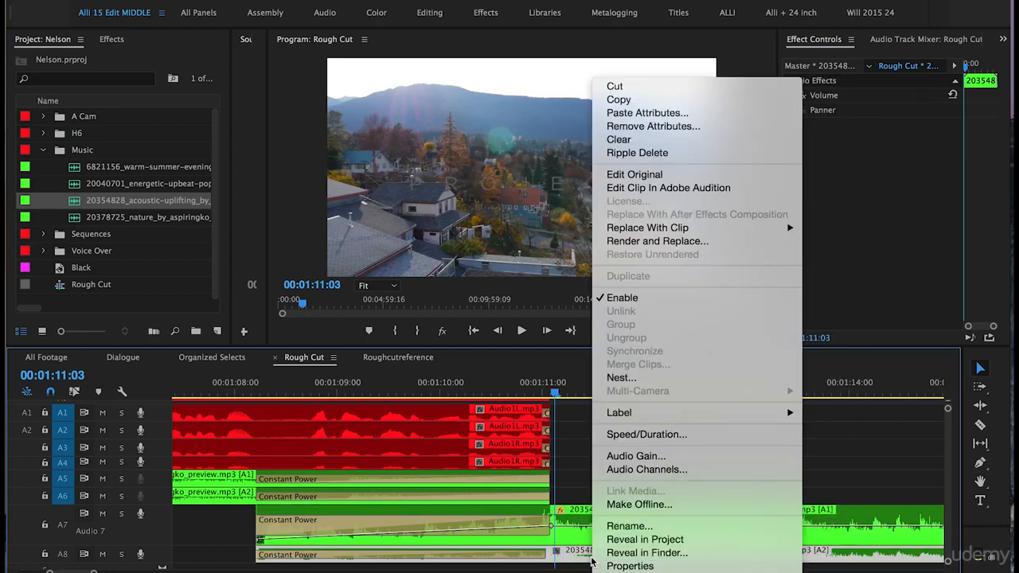
left_click(625, 119)
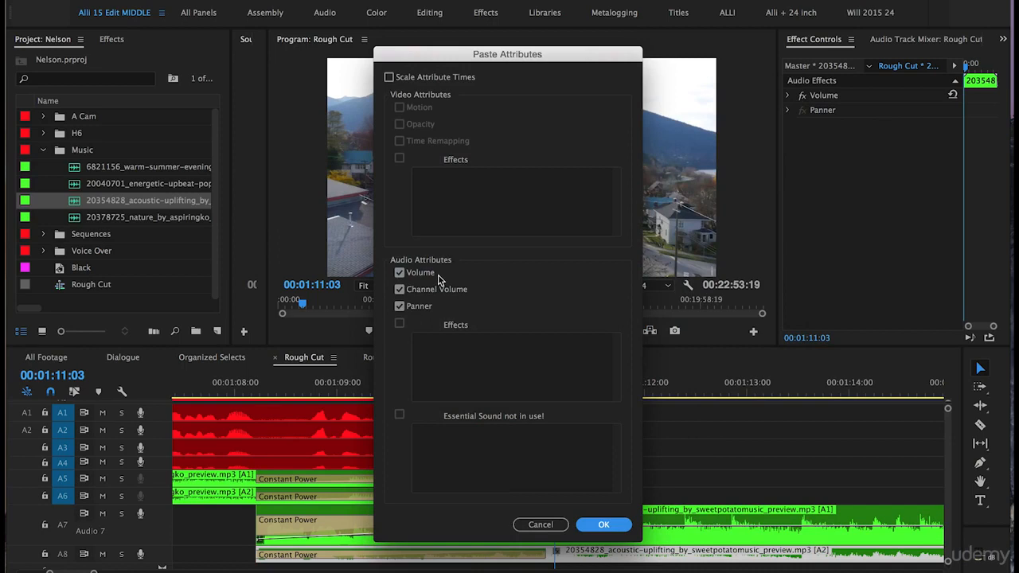
left_click(622, 528)
mouse_move(167, 545)
left_mouse_down()
mouse_move(168, 501)
mouse_move(162, 555)
left_mouse_up()
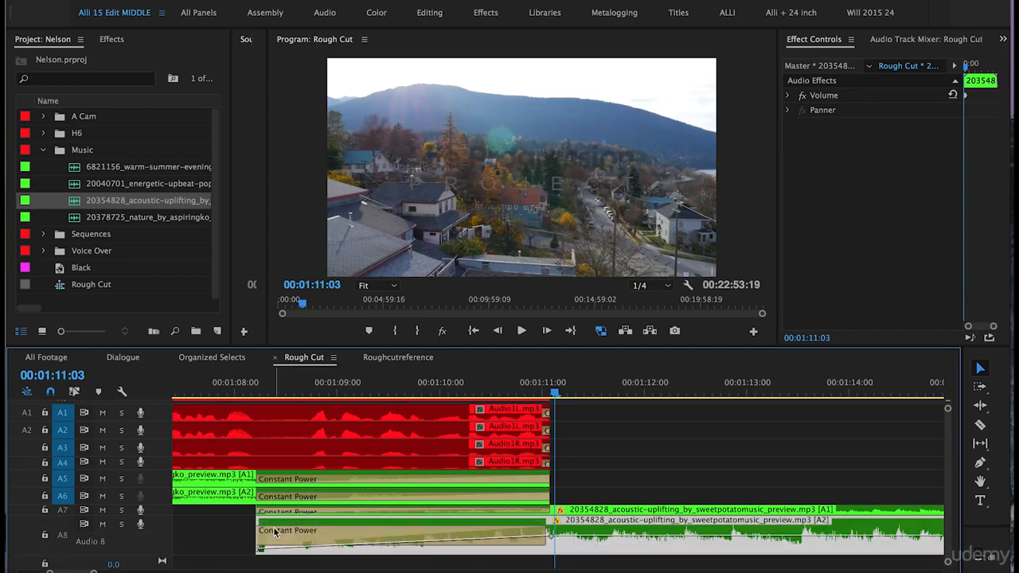
- Play back the music transition with the new volume ramp from before the crossfade
key("minus")
key("minus")
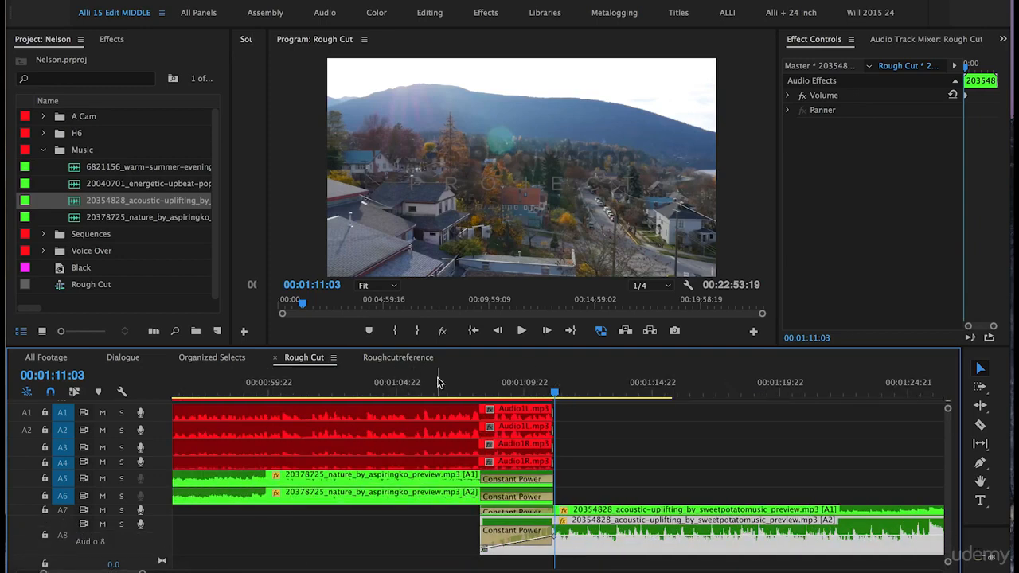
left_click(437, 383)
key("space")
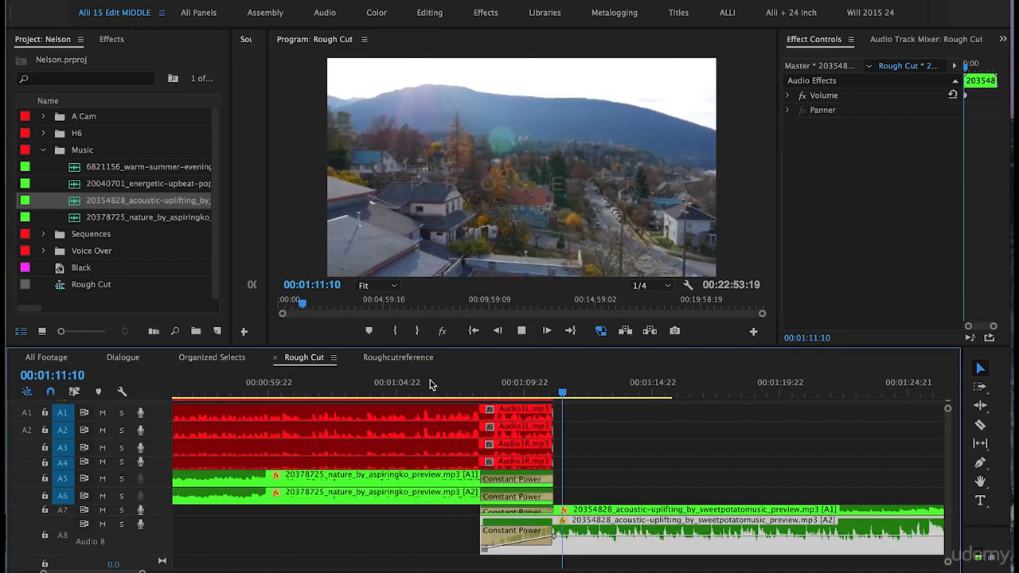
key("space")
- Bring the video tracks into view, move the playhead to the start of 13.mp4 at 00:01:08:06, and save the project
left_click_drag(157, 402, 157, 445)
left_click(482, 389)
key("equal")
key("equal")
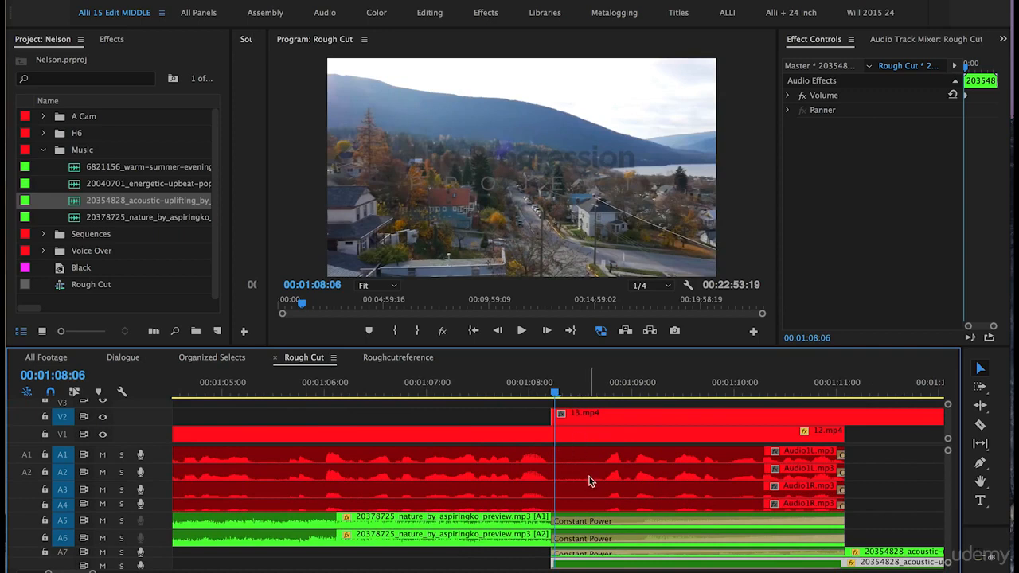
key("super+s")
- Razor 12.mp4 on V1 and its dialogue audio on A1–A4 at the pause just after 13.mp4 starts
key("c")
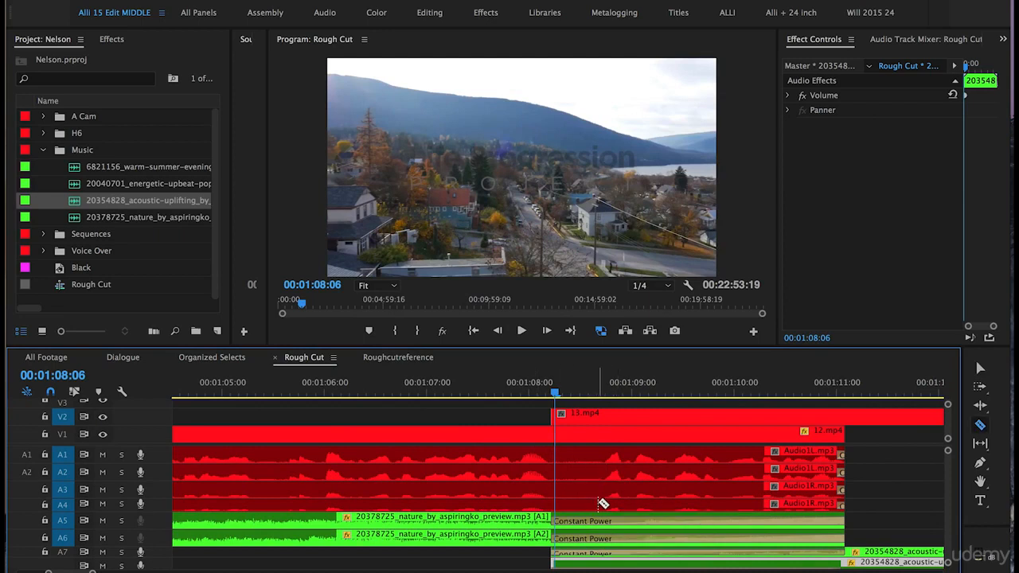
left_click(602, 503)
left_click(599, 486)
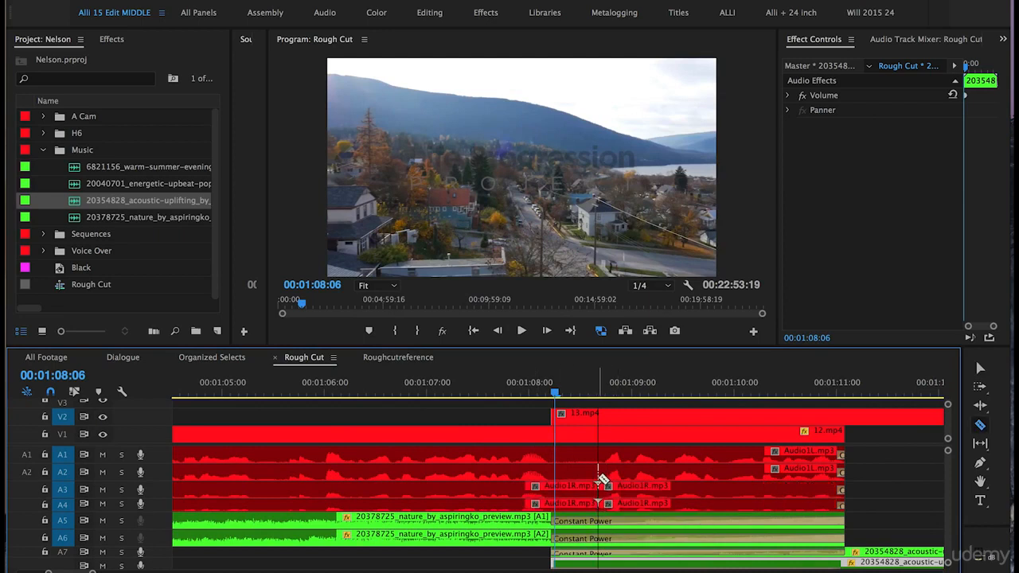
left_click(602, 471)
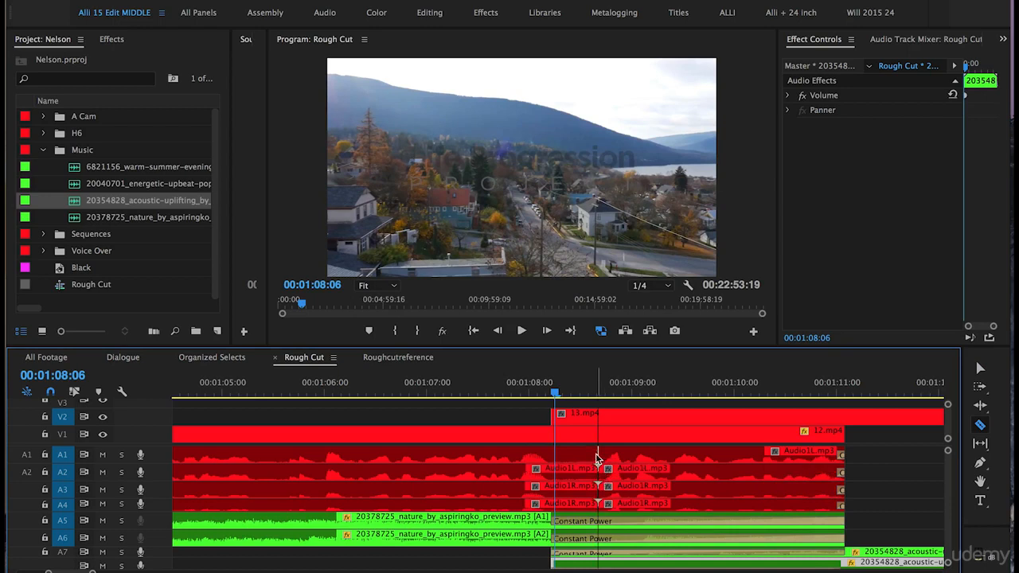
left_click(599, 455)
left_click(599, 435)
key("v")
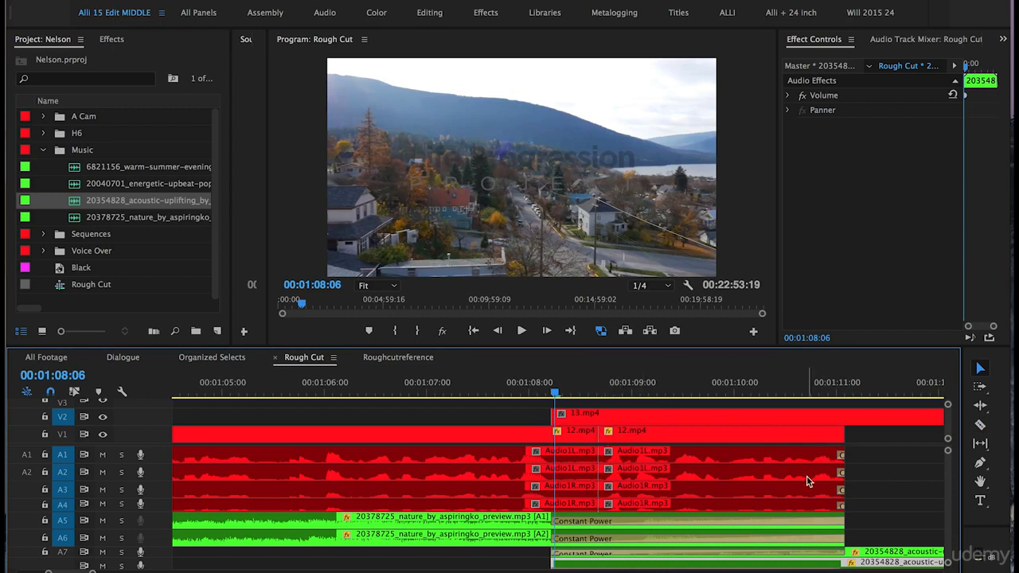
- Move the second section of 12.mp4 with its audio back to 00:01:08:06, over the end of the first section, and play back the cut
left_click(721, 484)
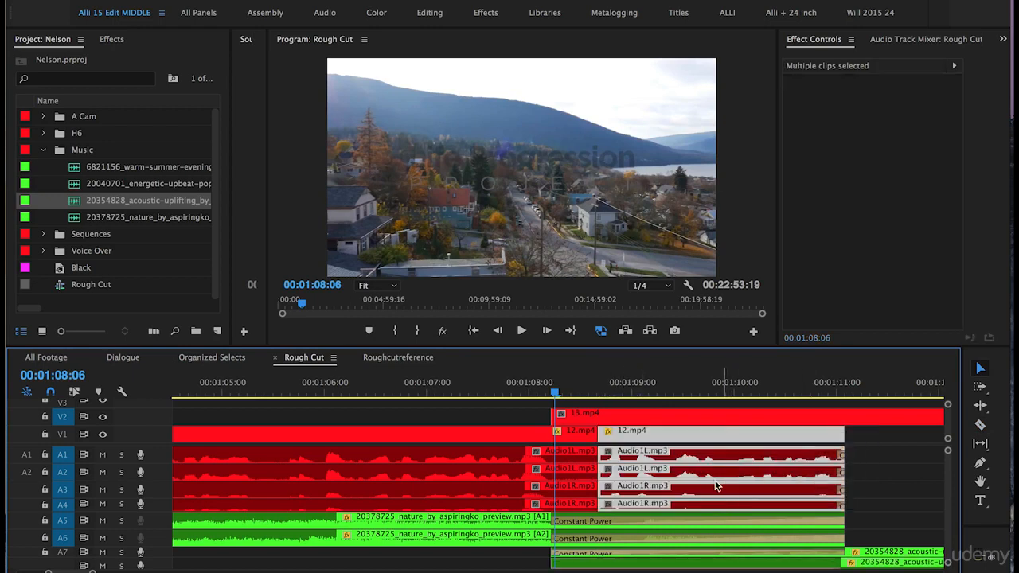
left_click_drag(662, 447, 629, 458)
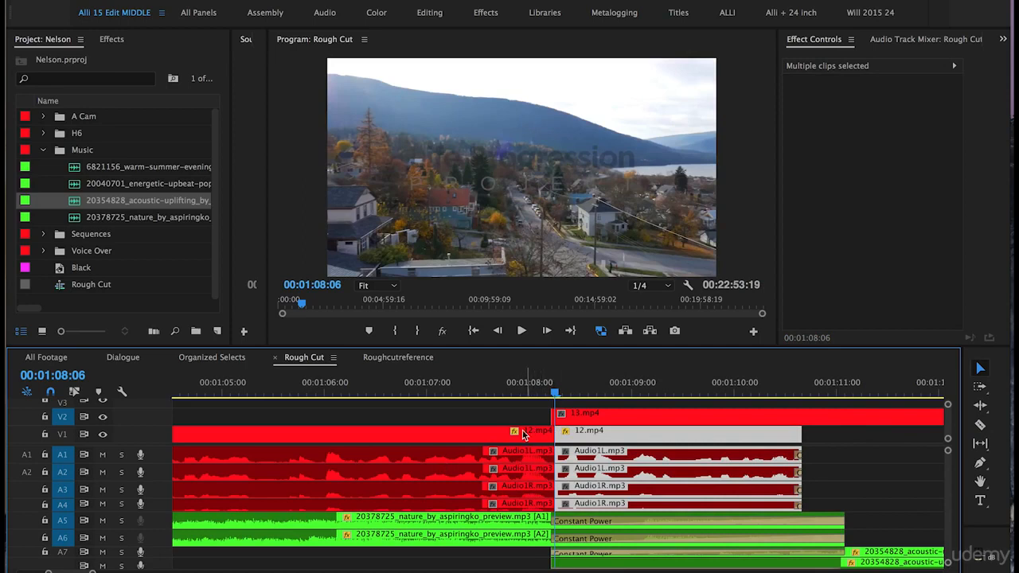
key("minus")
left_click(443, 385)
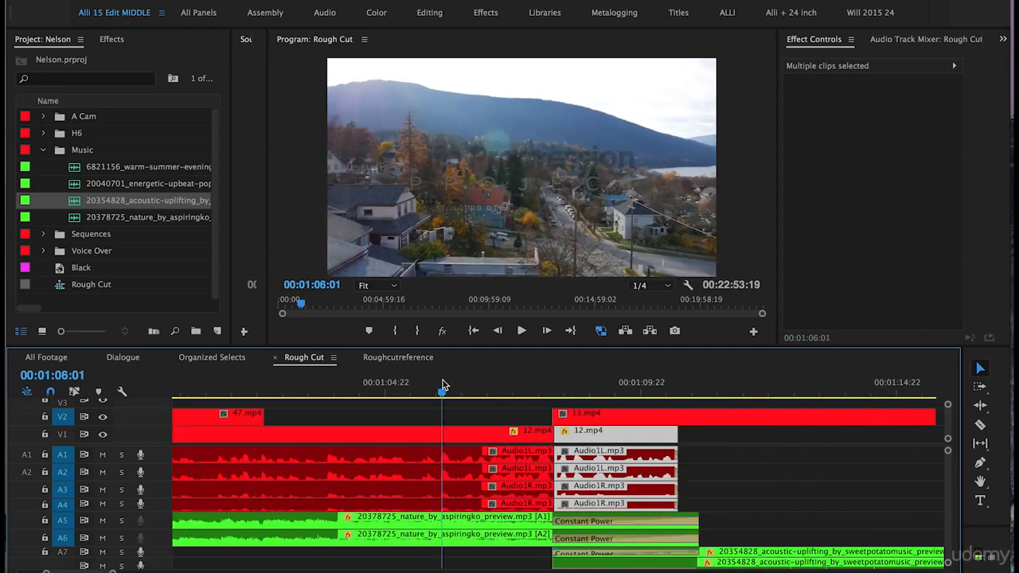
key("space")
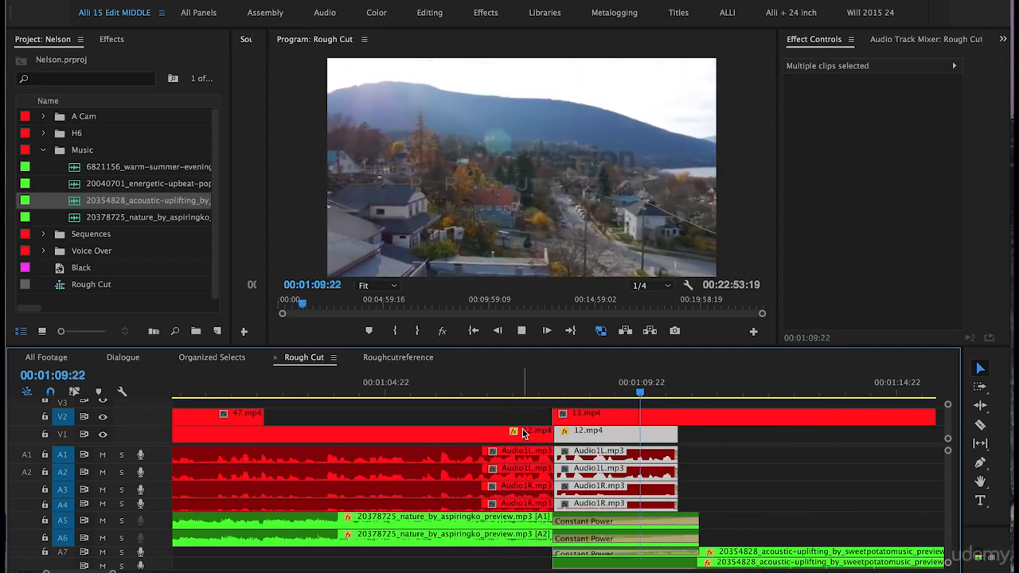
key("space")
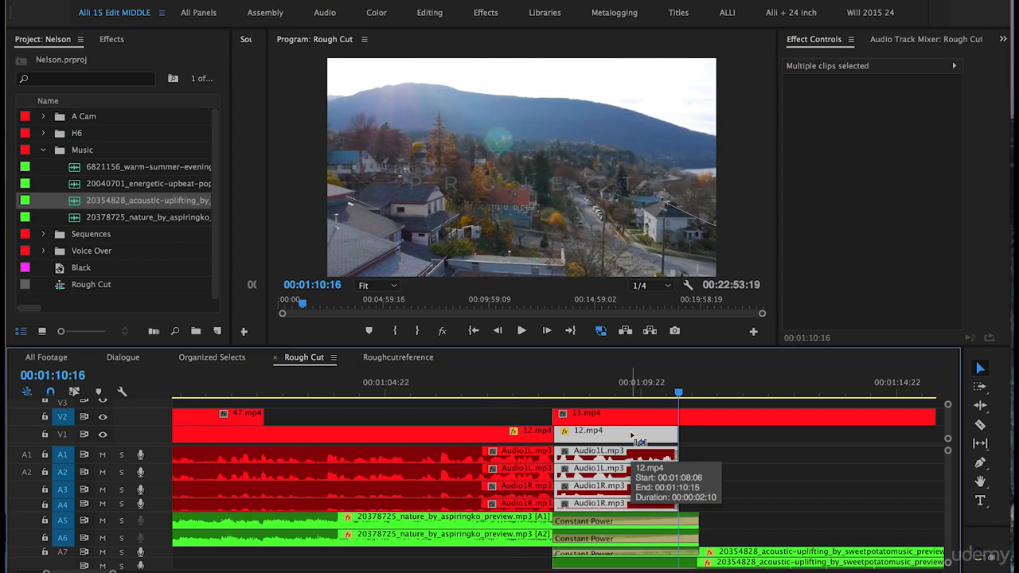
- Nudge the second 12.mp4 section four frames later, extend its start back to close the gap, and play back the edit
key("alt+Right")
key("alt+Right")
key("alt+Right")
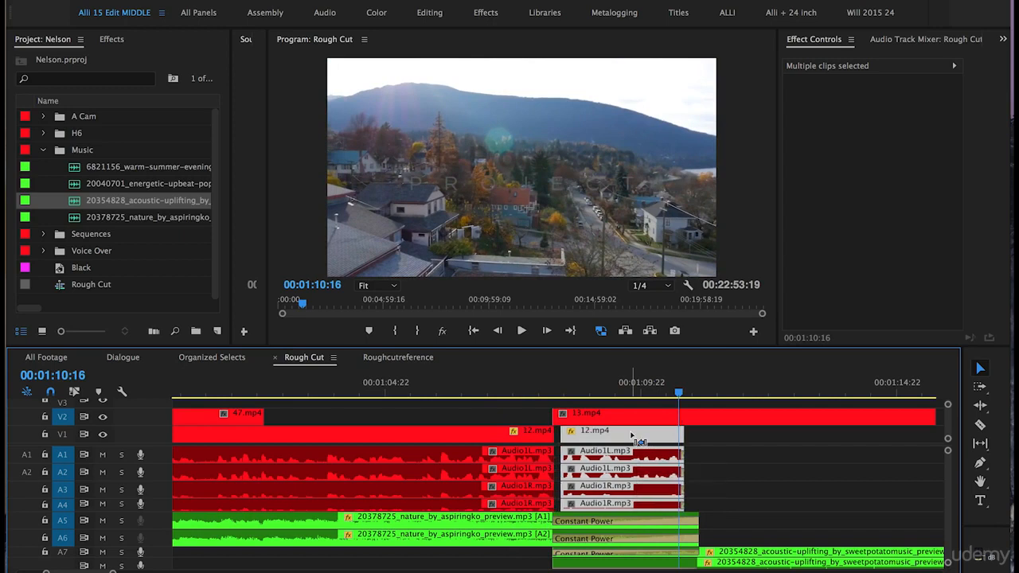
key("alt+Right")
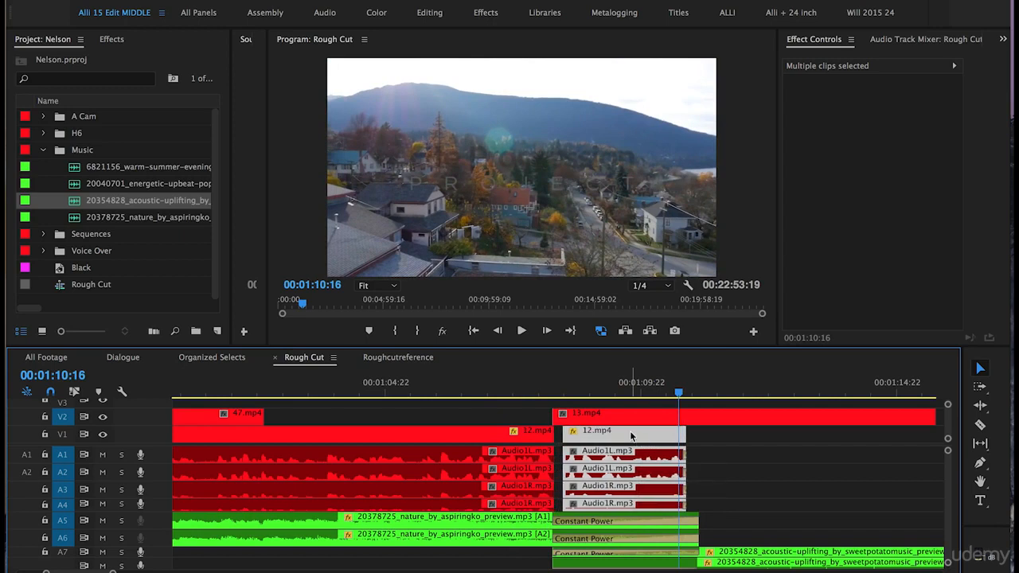
left_click_drag(567, 437, 555, 437)
left_click(520, 390)
key("space")
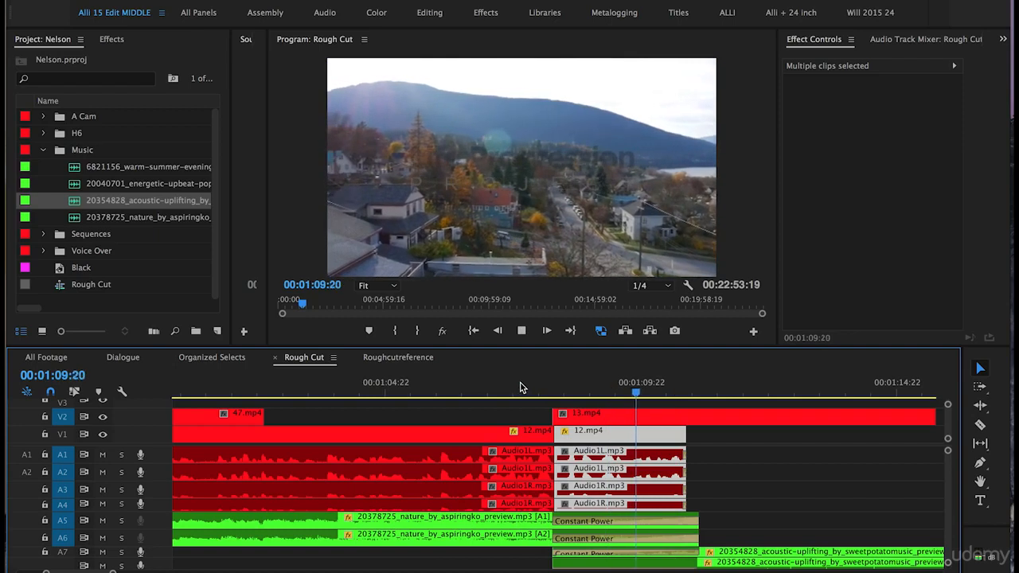
key("space")
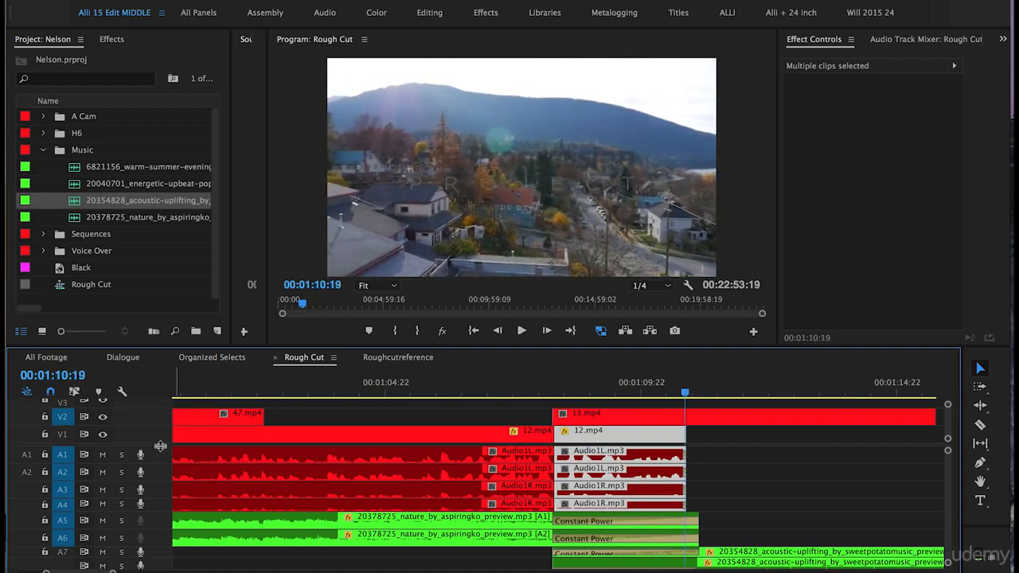
- Enlarge A8 and move the acoustic-uplifting music's upper volume keyframe later, past the end of the crossfade, for a longer ramp
left_click_drag(160, 446, 160, 405)
left_click_drag(160, 520, 160, 532)
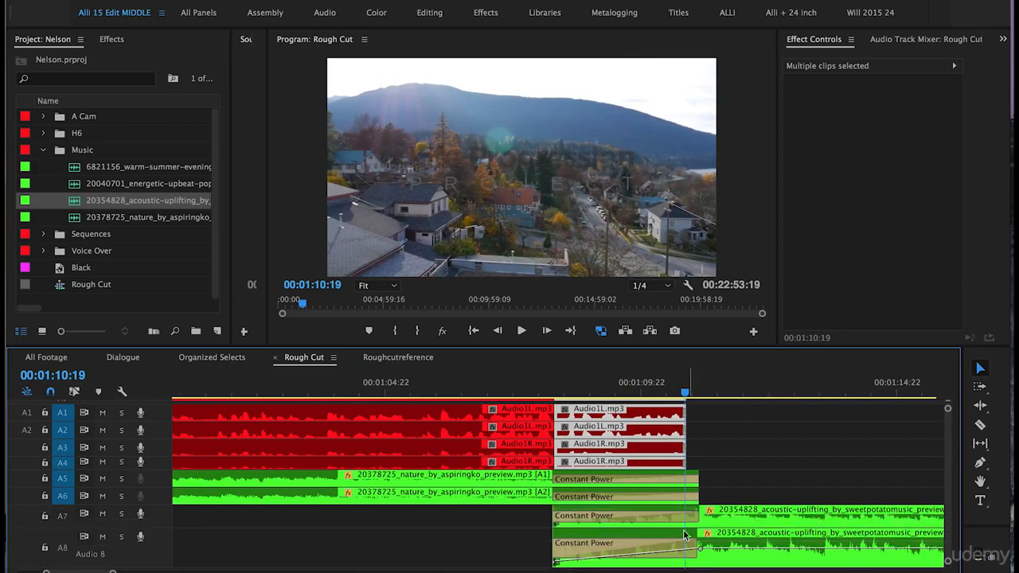
left_click(700, 549)
left_click(708, 547, "ctrl")
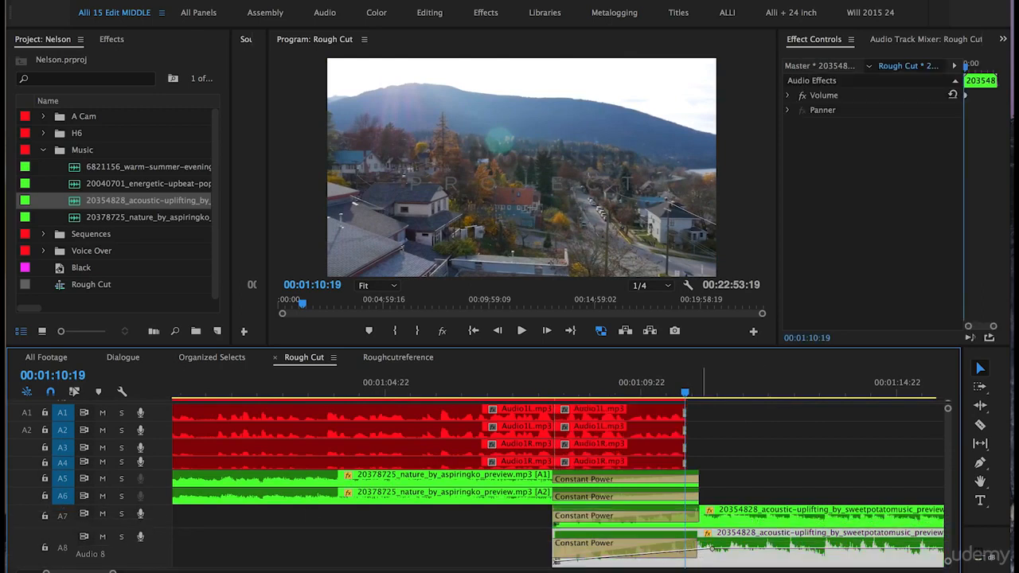
left_click_drag(713, 548, 769, 550)
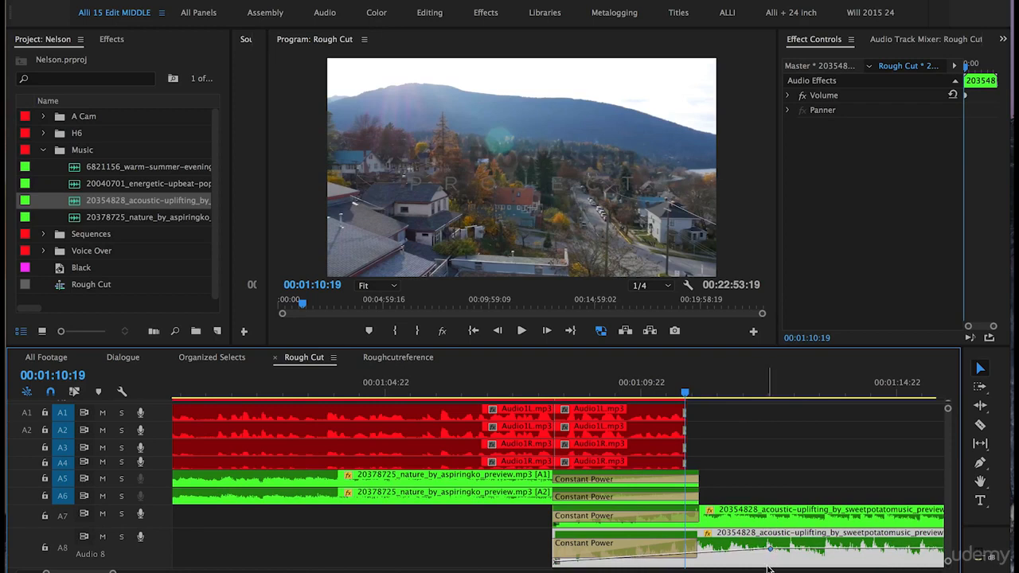
- Copy the acoustic-uplifting clip on A8 and paste its attributes onto the matching music clip on A7
right_click(731, 548)
left_click(771, 102)
right_click(734, 517)
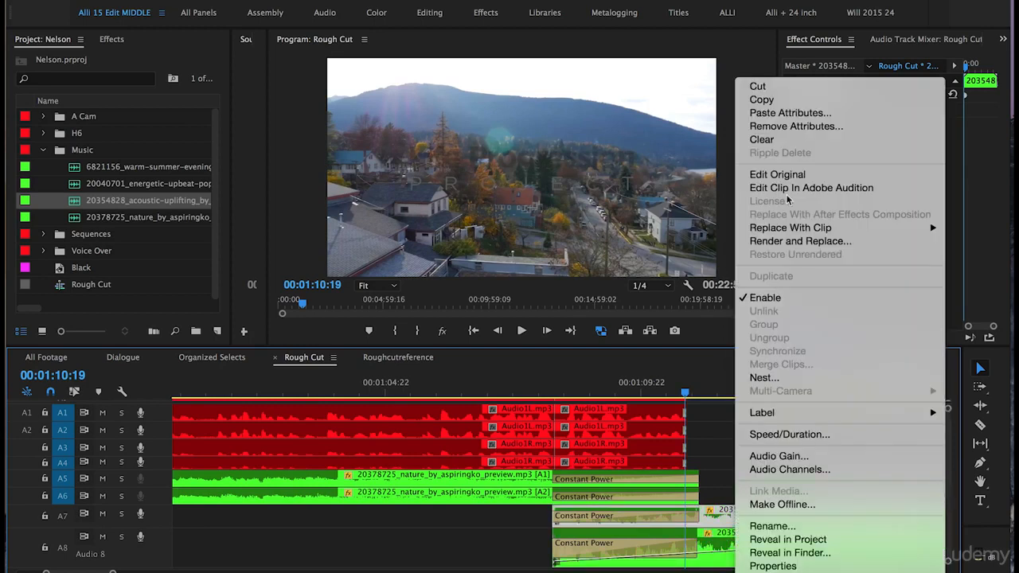
left_click(789, 112)
left_click(586, 523)
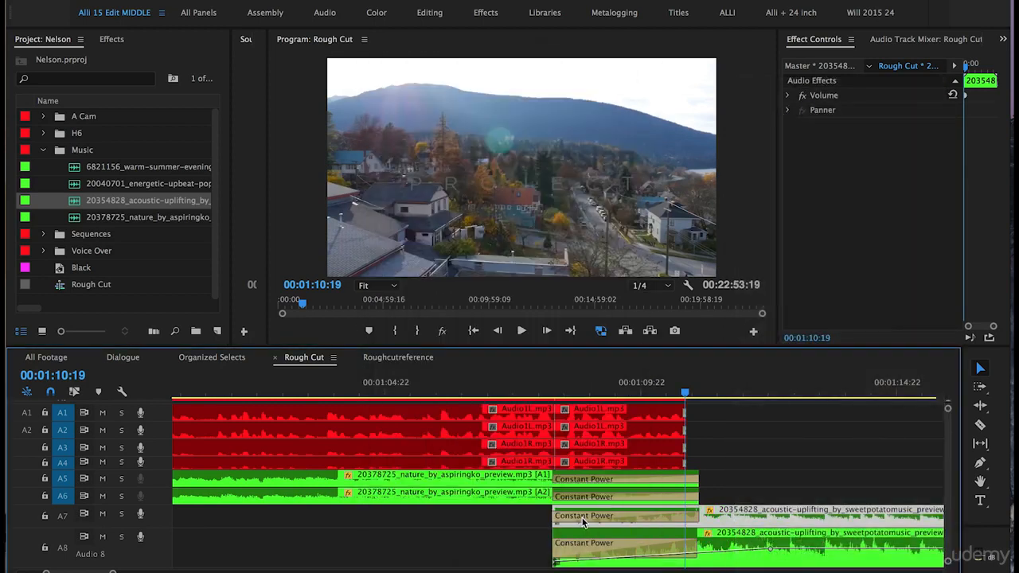
- Play back the music crossfade from its start on into the acoustic-uplifting track
left_click_drag(163, 528, 163, 557)
left_click(552, 382)
key("space")
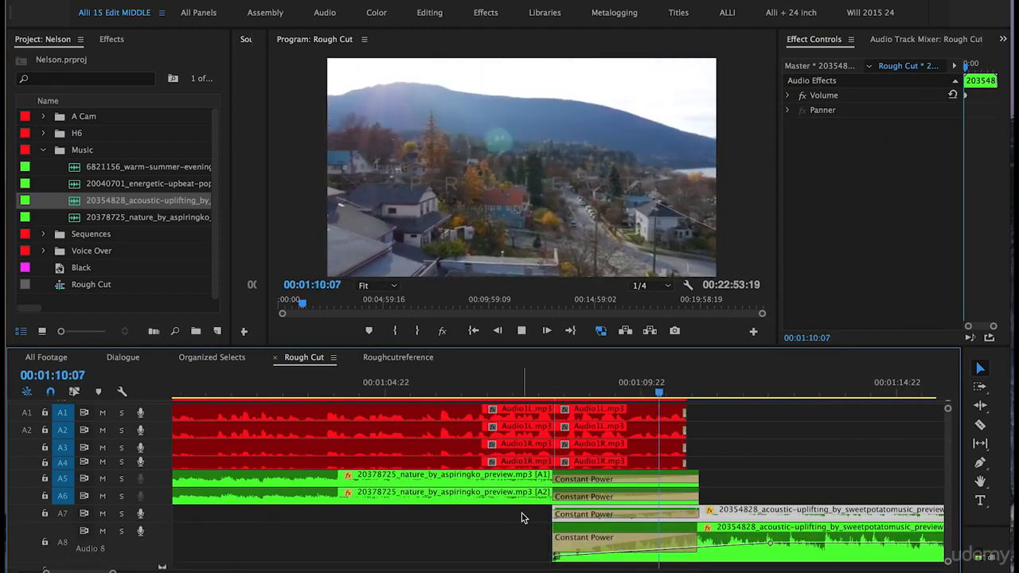
scroll(510, 527, "right", 2)
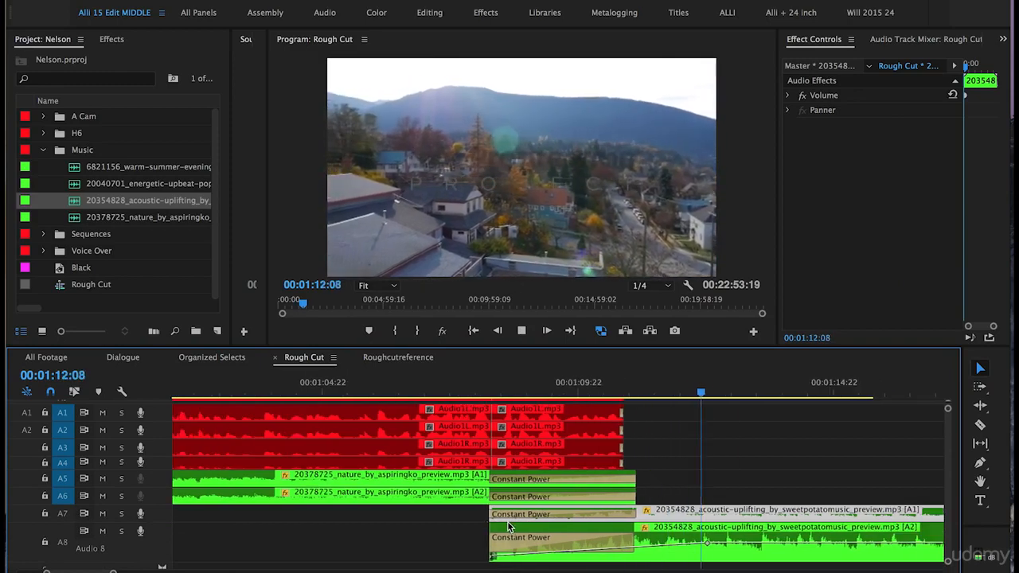
key("equal")
key("minus")
key("minus")
key("minus")
key("minus")
key("minus")
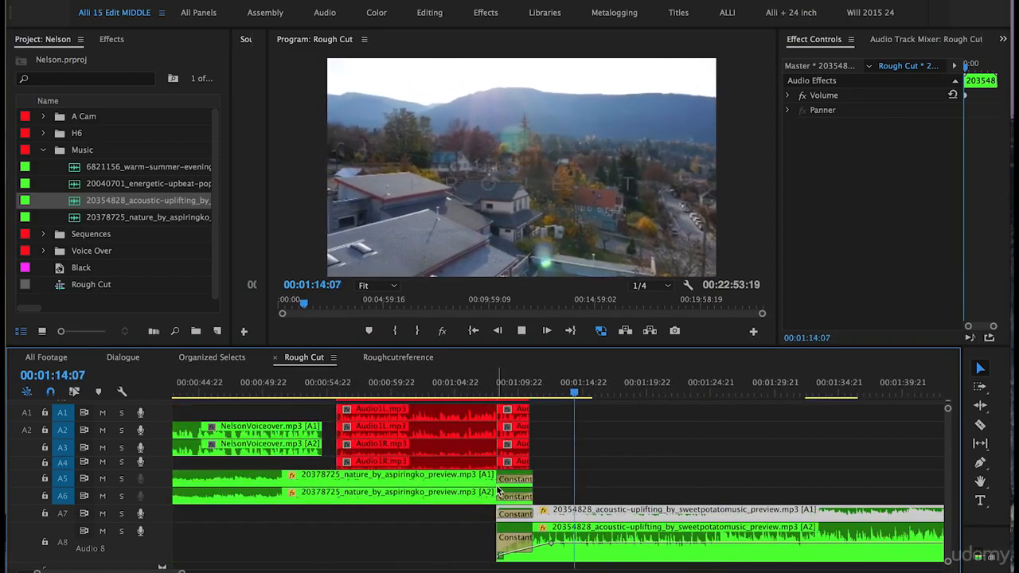
key("space")
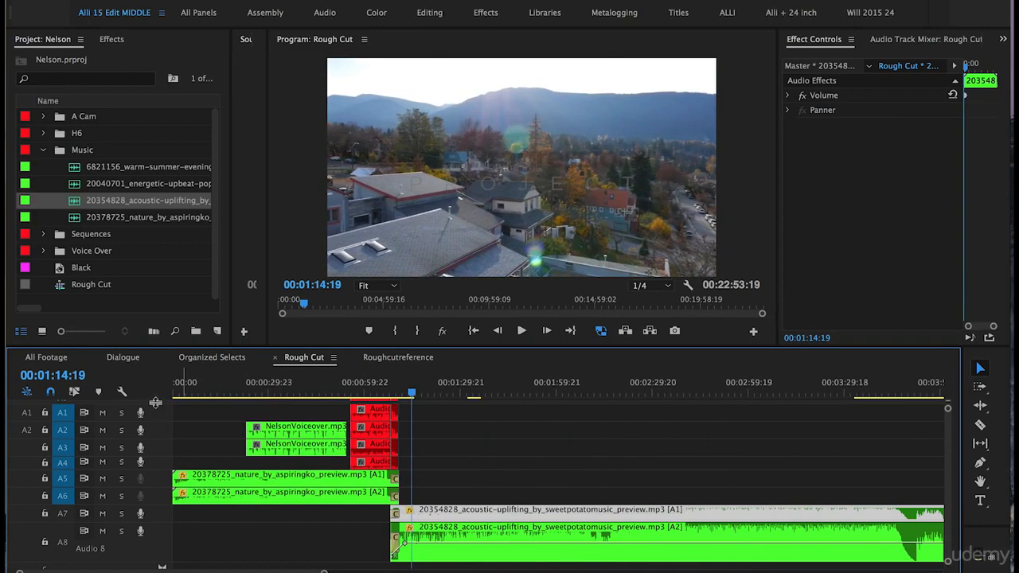
- Reduce the height of track A8 and lock the music tracks A5 to A8
left_click_drag(129, 560, 136, 514)
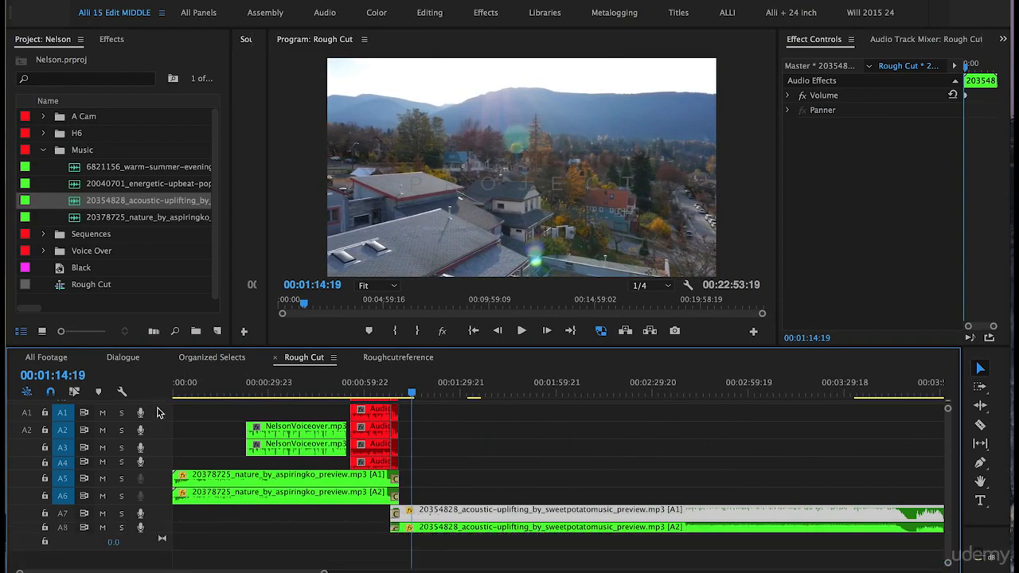
scroll(157, 406, "up", 3)
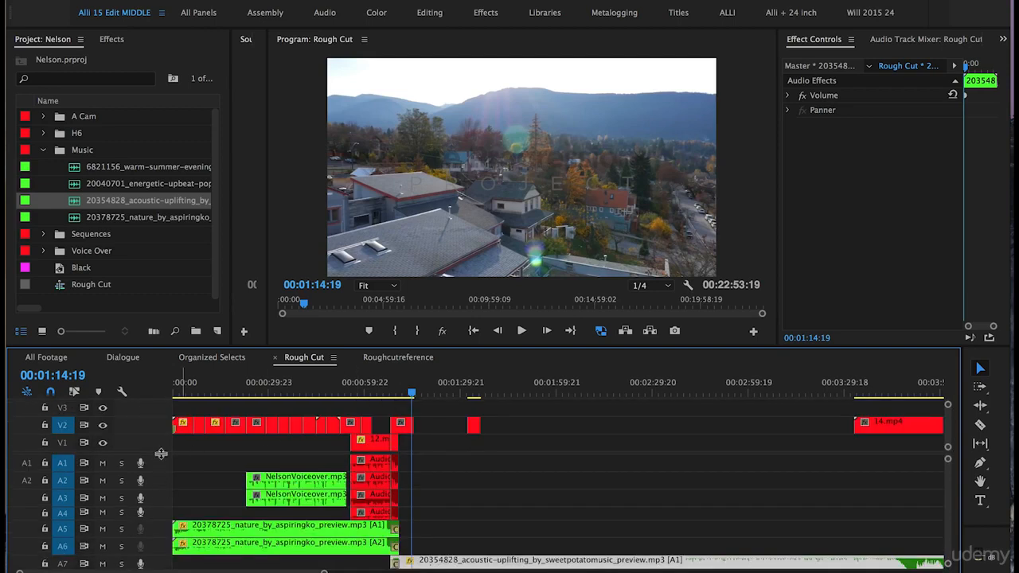
scroll(161, 450, "down", 1)
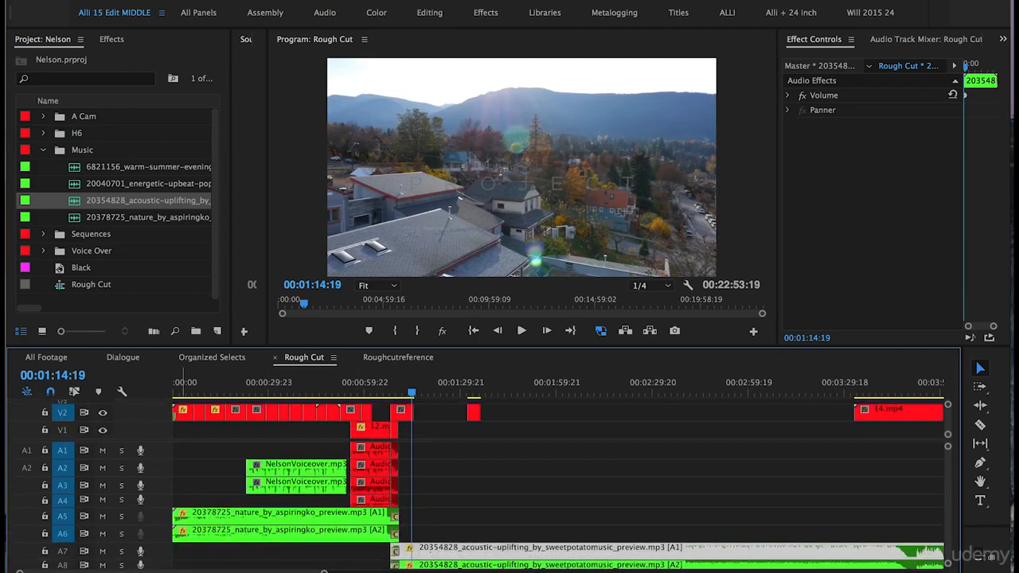
left_click(45, 553)
left_click(45, 535)
left_click(46, 518)
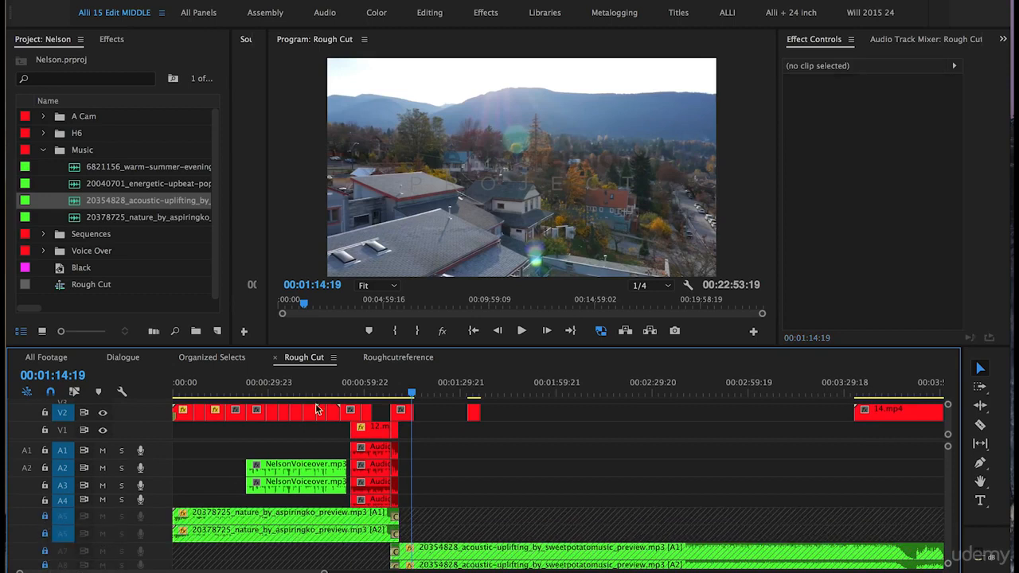
key("minus")
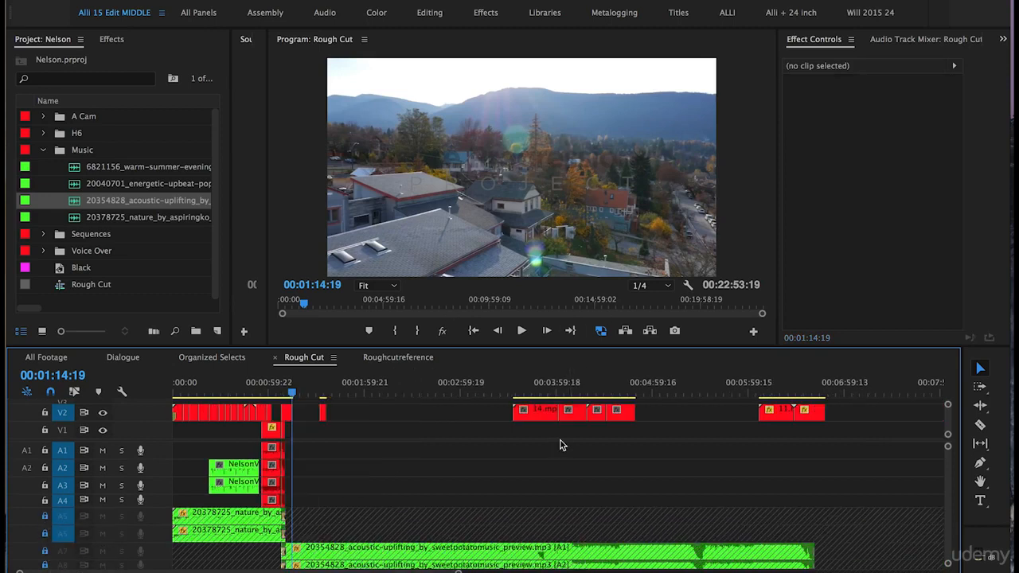